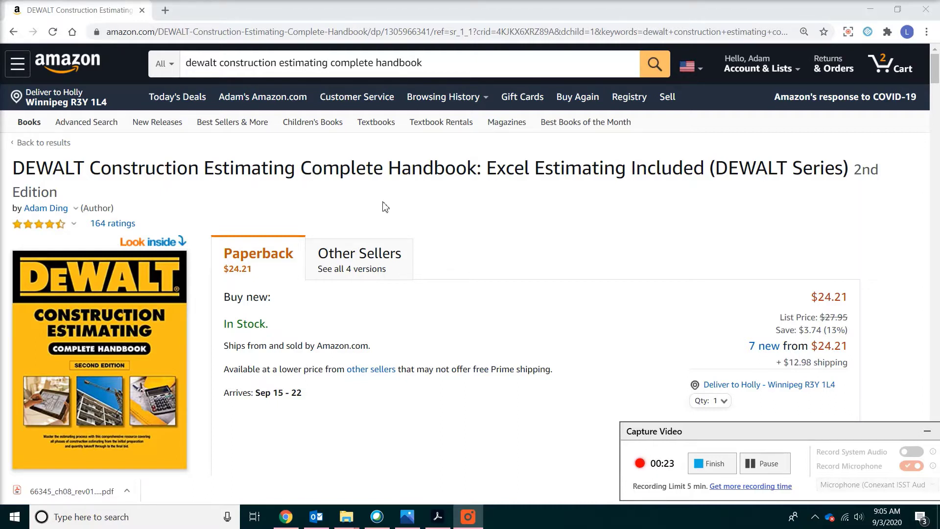
- Switch from the Chrome Amazon page to the floor-plan PDF in Adobe Acrobat
key(alt+Tab)
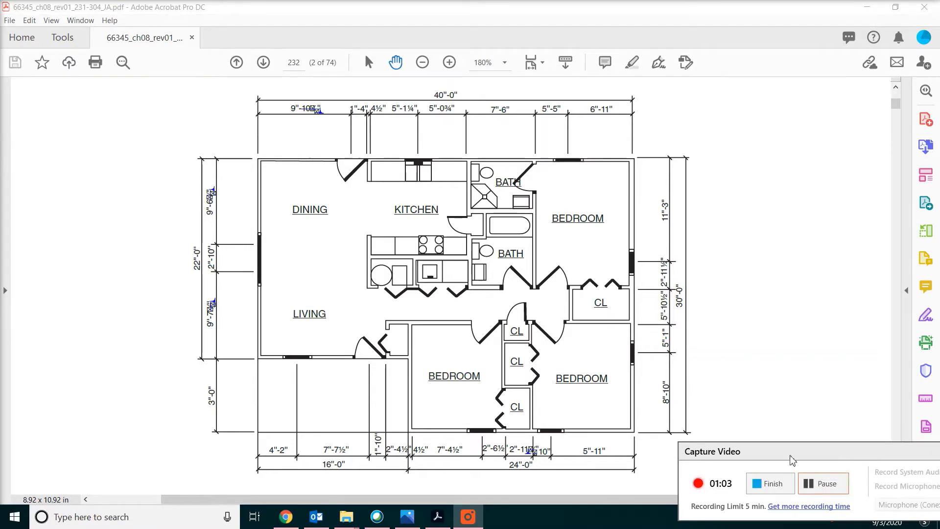
- Search Windows for excel and launch Excel 2016 from Best match
click(136, 523)
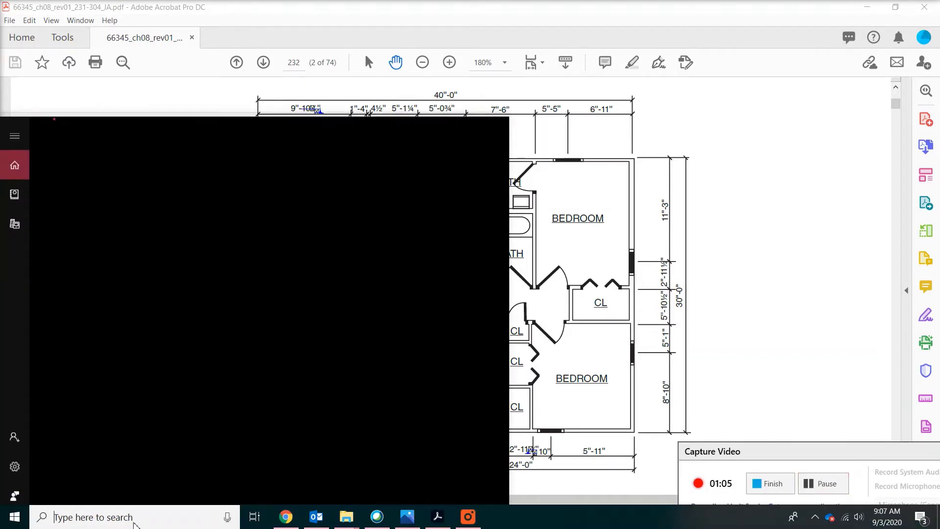
text(e)
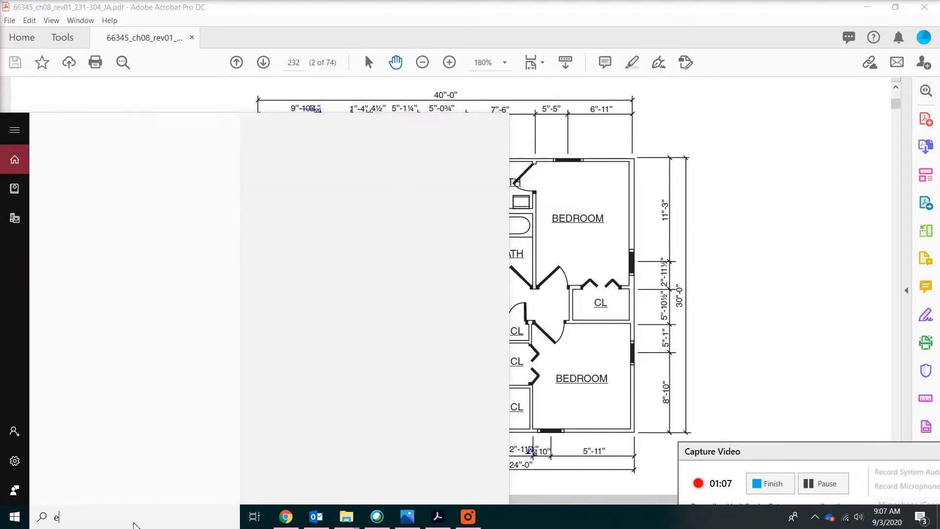
text(xcel)
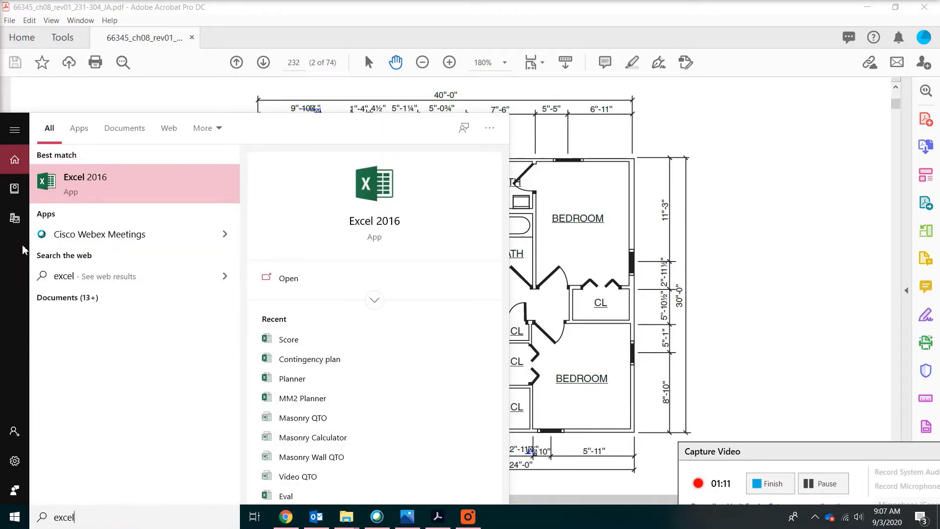
click(79, 182)
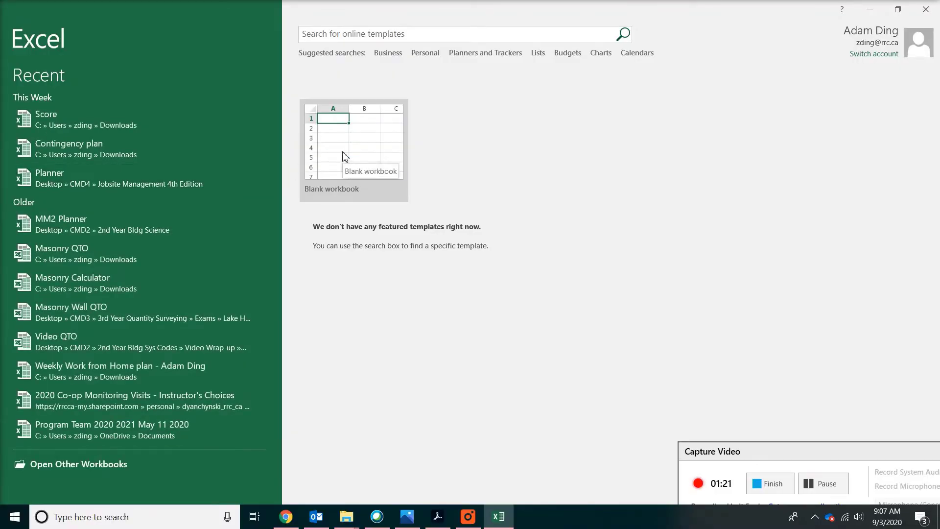
- Start a blank workbook, then select rows 1 and 3, columns C, E, F, and cells A5 and E5
click(345, 157)
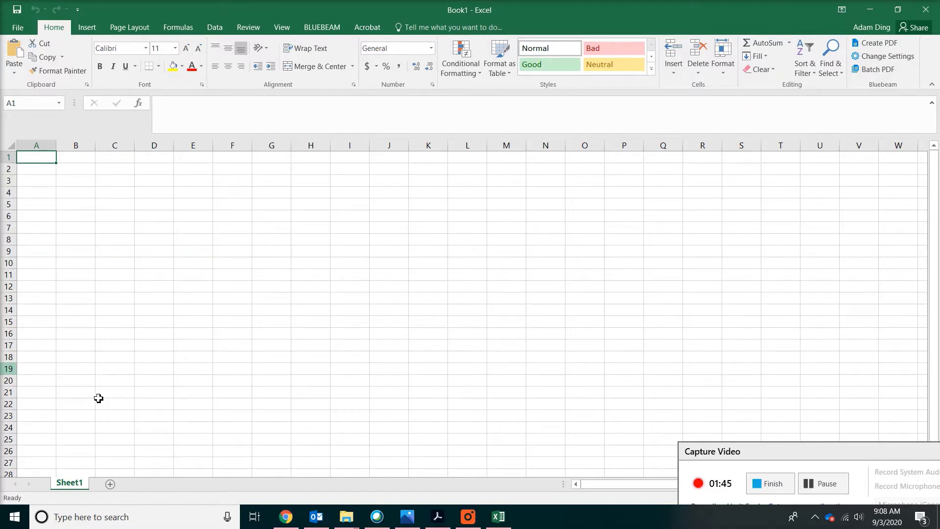
click(20, 155)
click(8, 157)
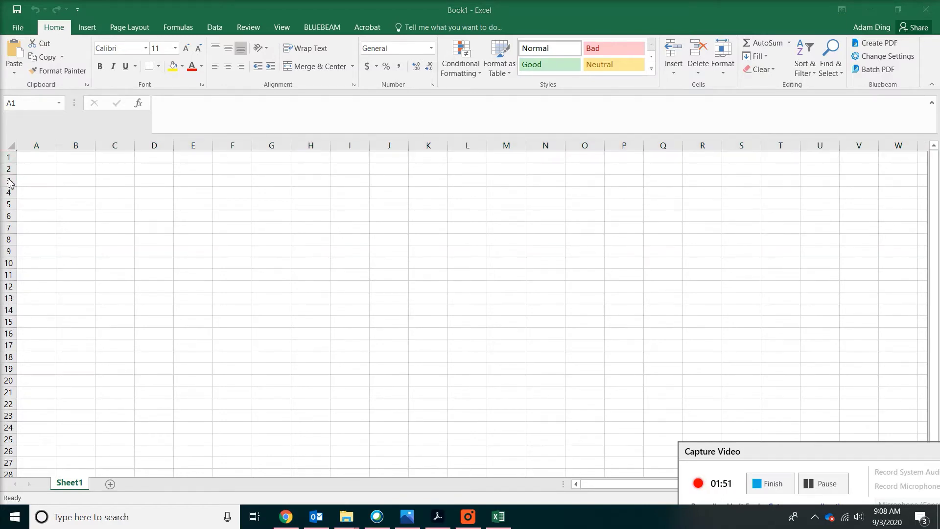
click(11, 185)
click(13, 183)
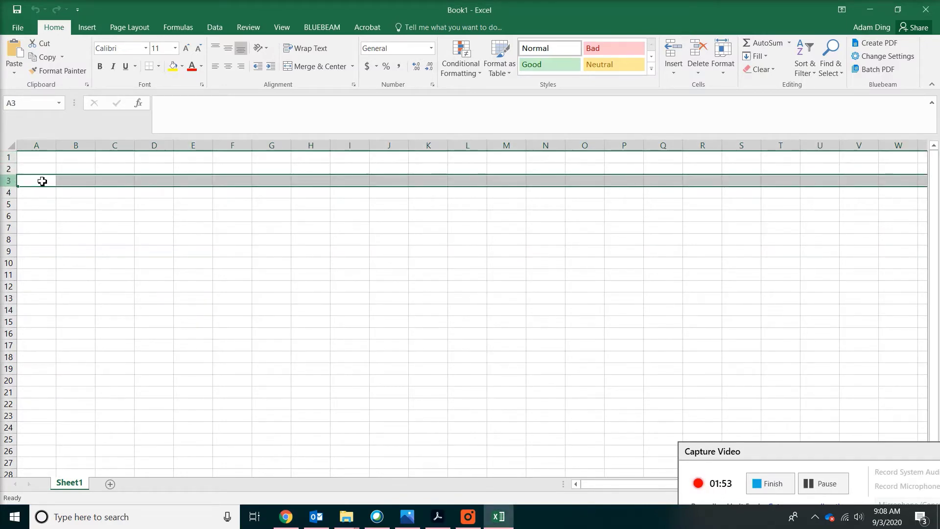
click(119, 145)
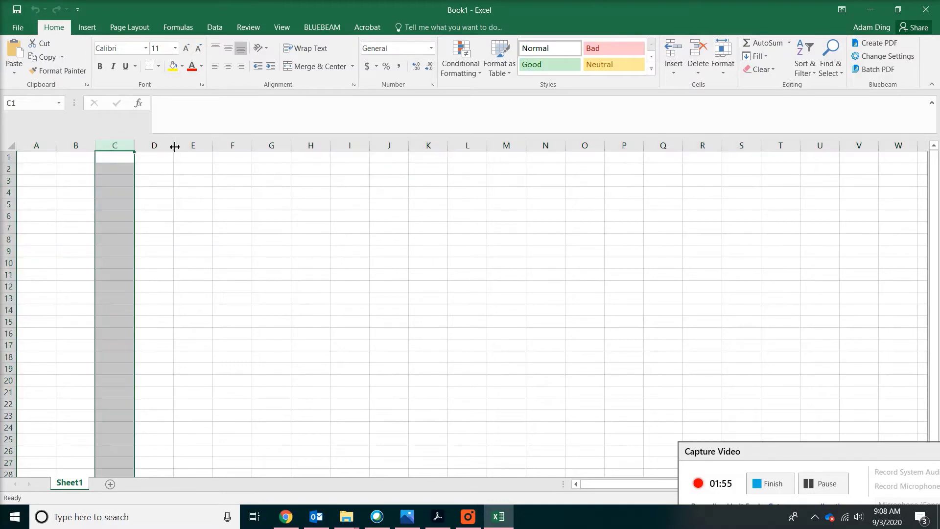
click(195, 144)
click(241, 141)
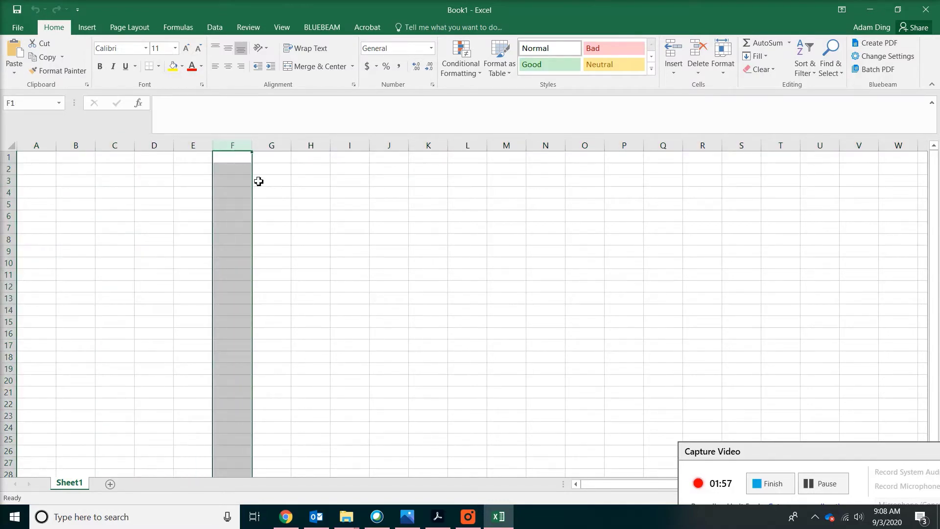
click(40, 203)
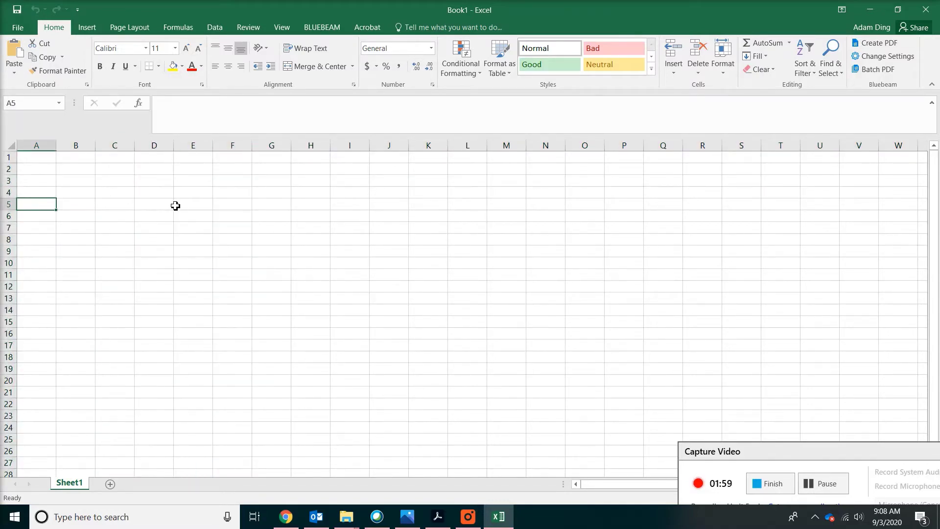
click(195, 205)
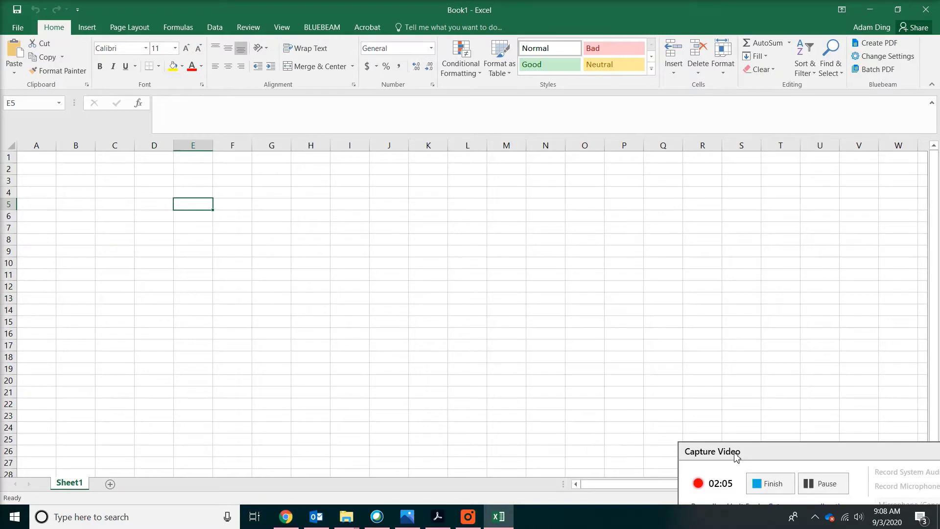
- Drag the zoom slider to the right to enlarge the grid cells
drag(719, 450, 520, 361)
click(887, 485)
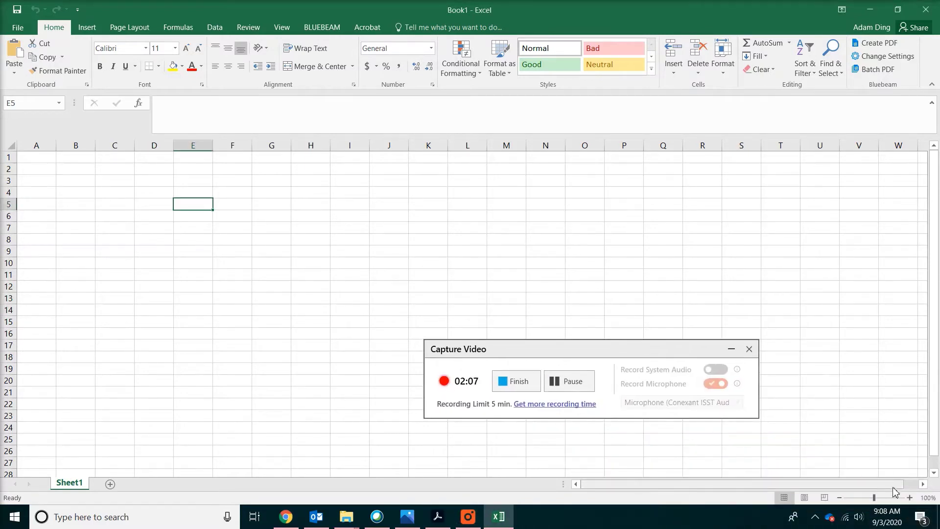
click(911, 484)
click(934, 467)
drag(934, 453, 936, 309)
drag(881, 484, 675, 502)
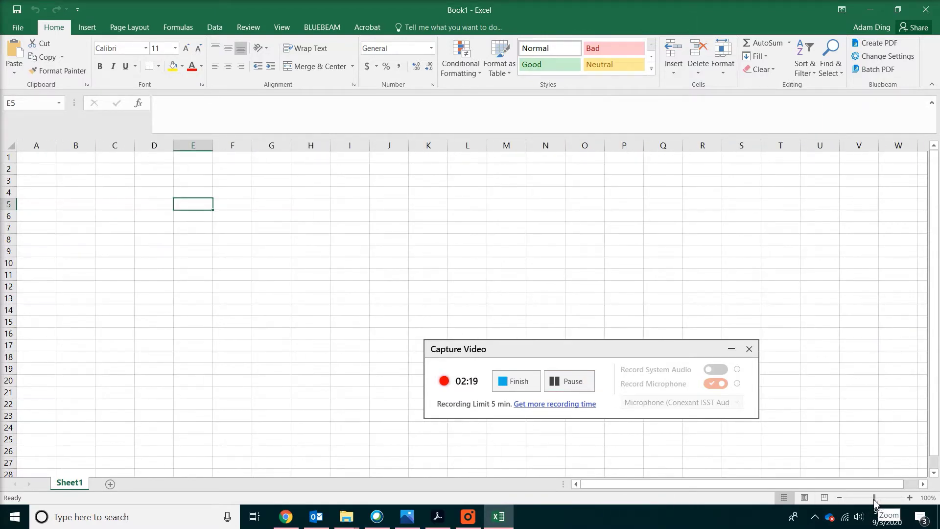
mouse_move(875, 500)
mouse_down()
mouse_move(885, 499)
mouse_move(868, 500)
mouse_up()
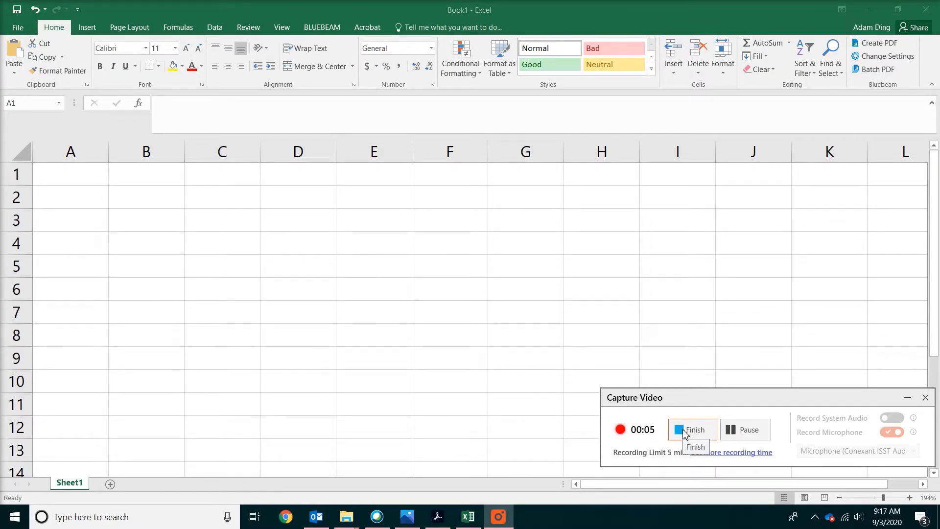
- Select cell A1 and apply View > Zoom to Selection so A1 fills the window
click(67, 176)
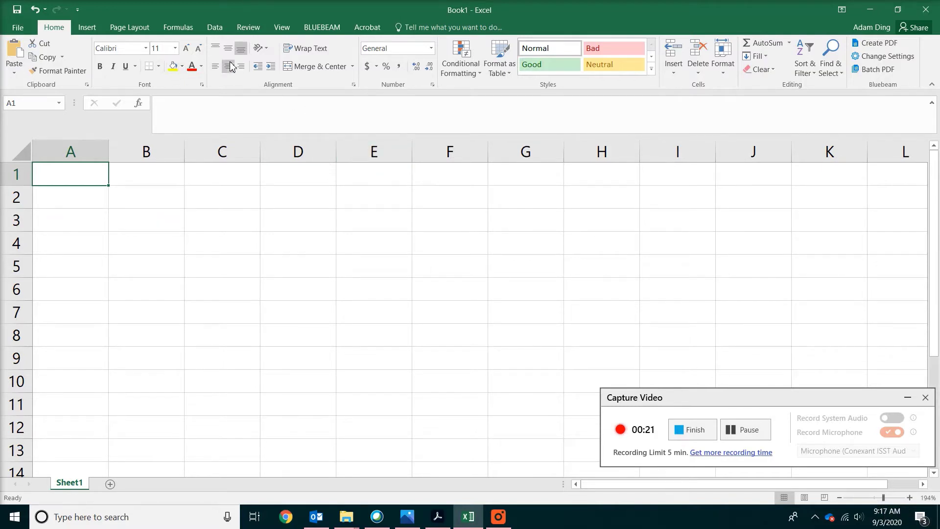
drag(883, 497, 860, 497)
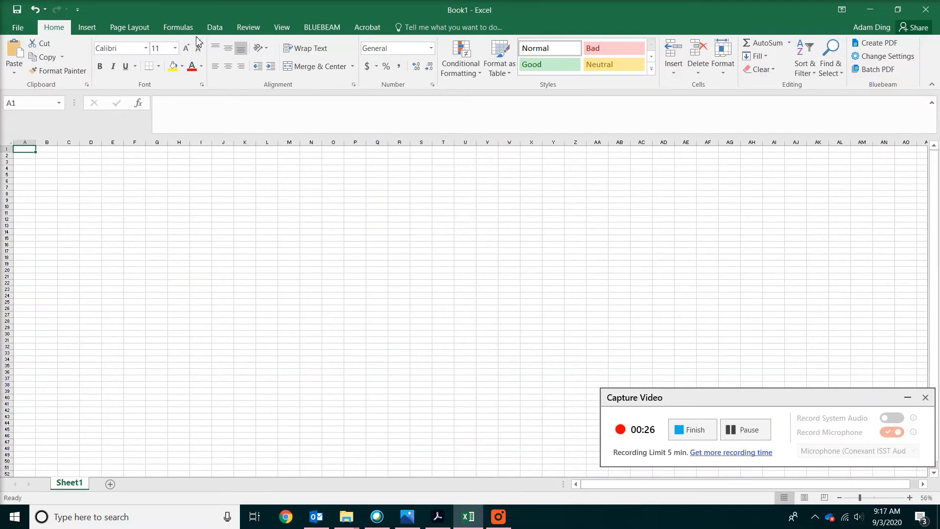
click(281, 27)
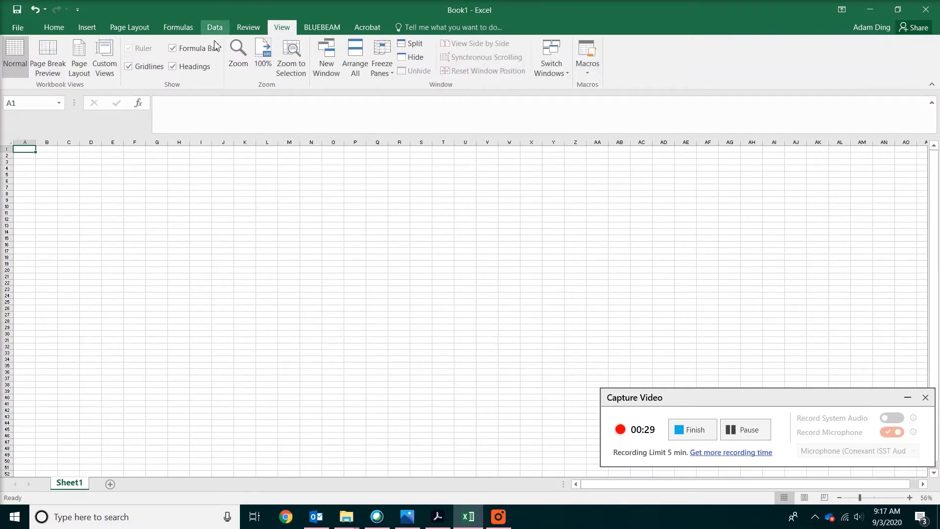
click(298, 55)
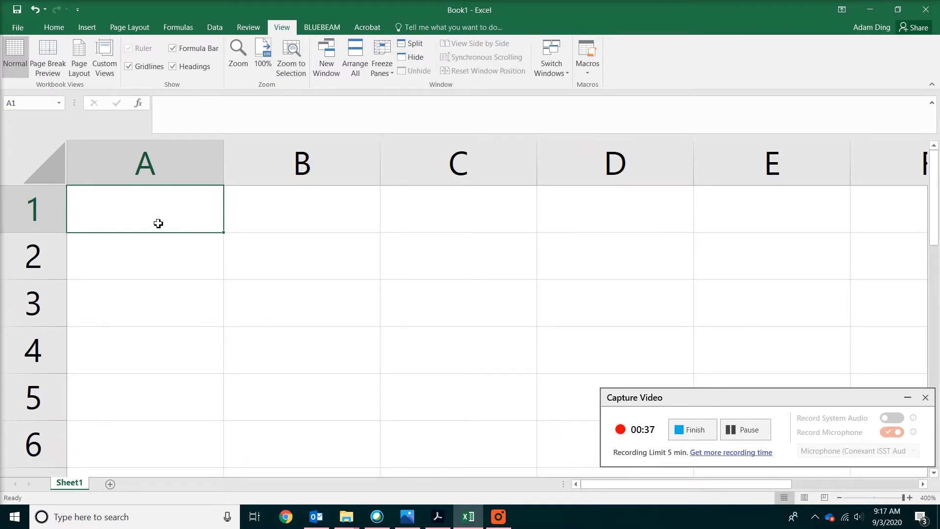
- Enter Job Name, Job Address, Owner and Date in A1:A4, then AutoFit column A
text(Job )
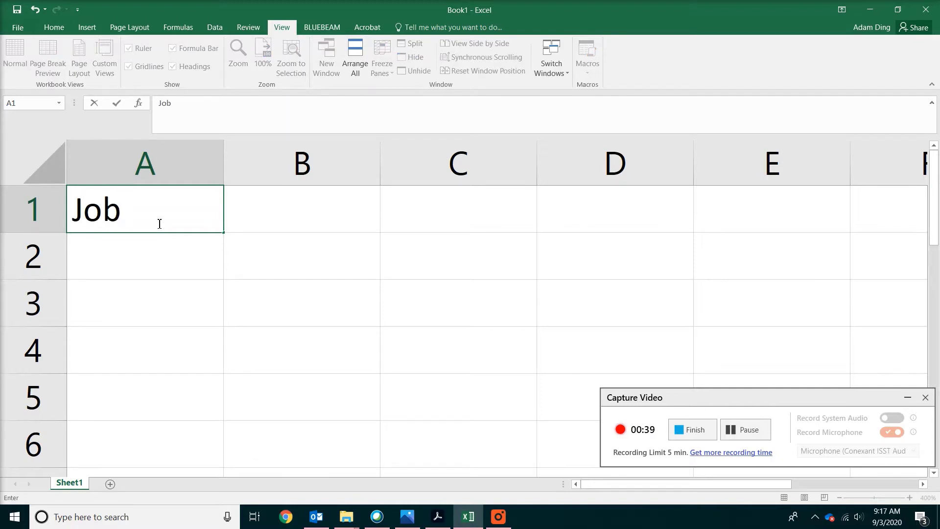
text(Name)
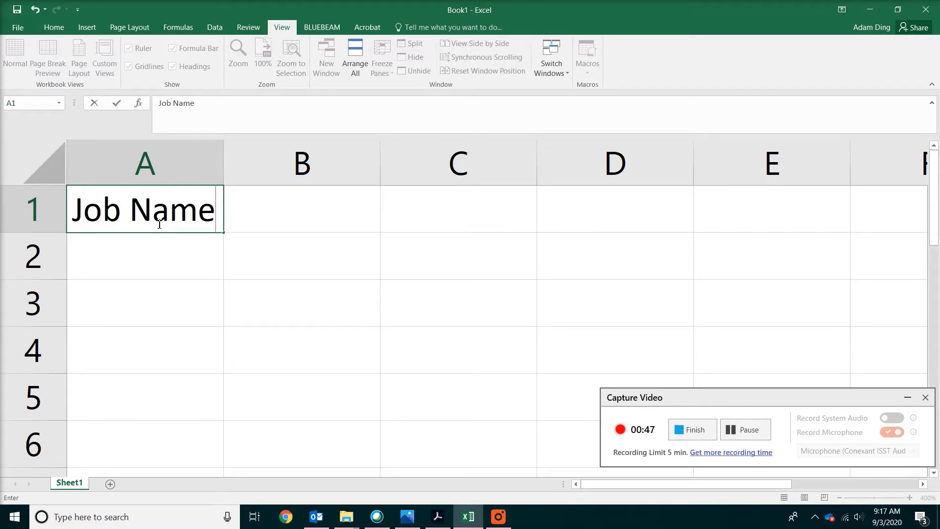
key(Return)
text(Job )
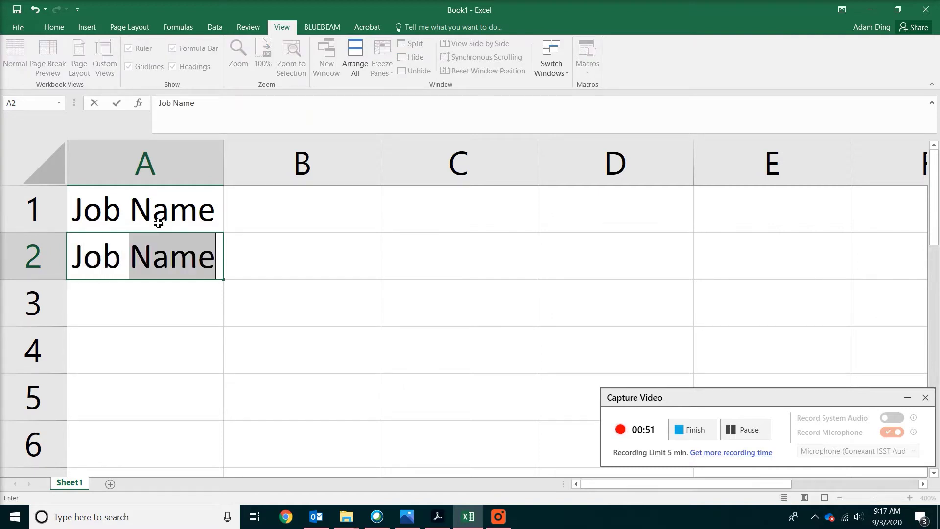
text(Address)
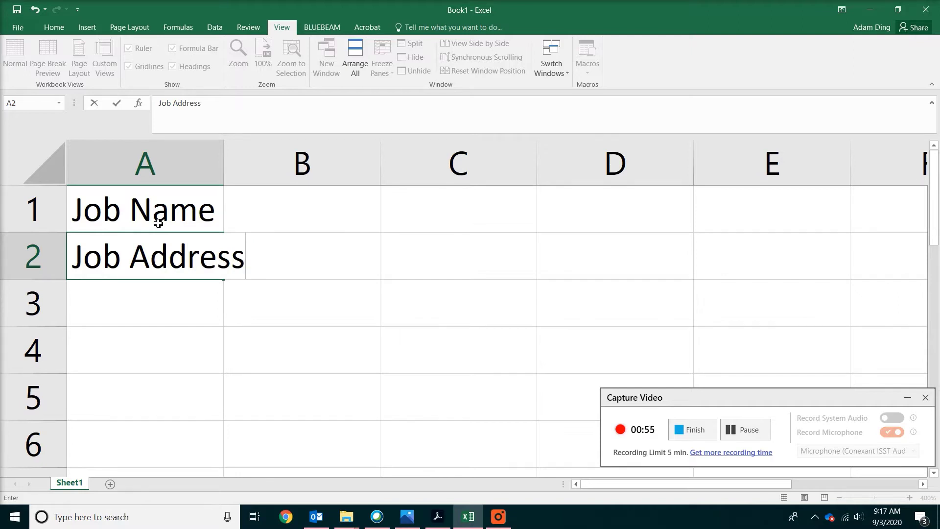
key(Return)
text(Owner)
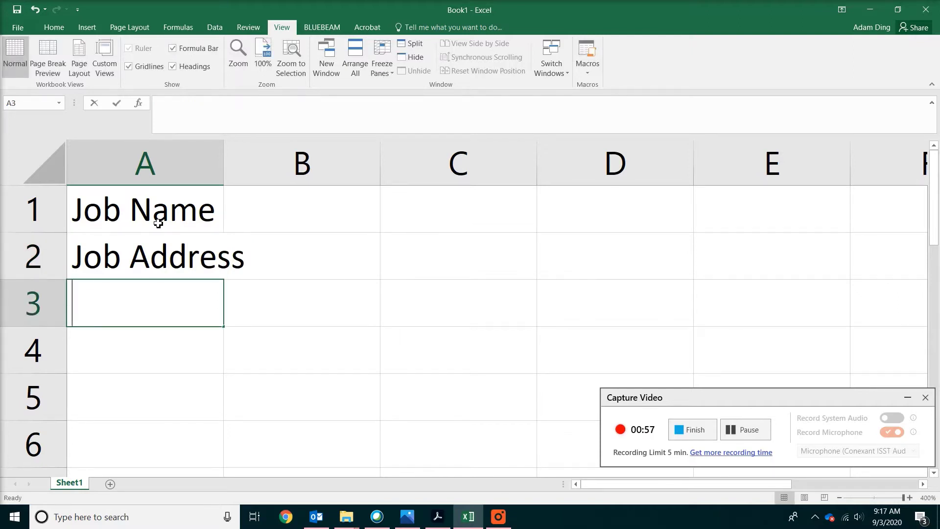
key(Return)
text(Date)
key(Return)
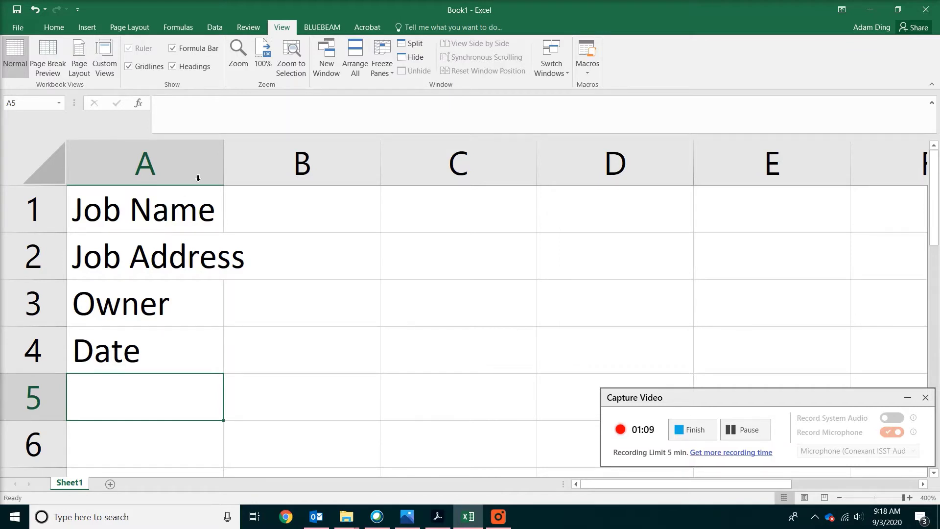
click(149, 164)
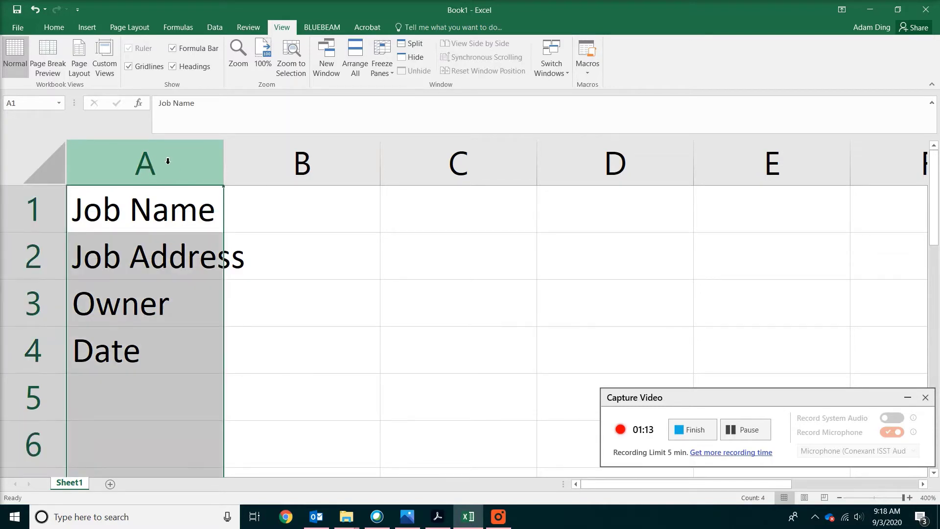
double_click(225, 175)
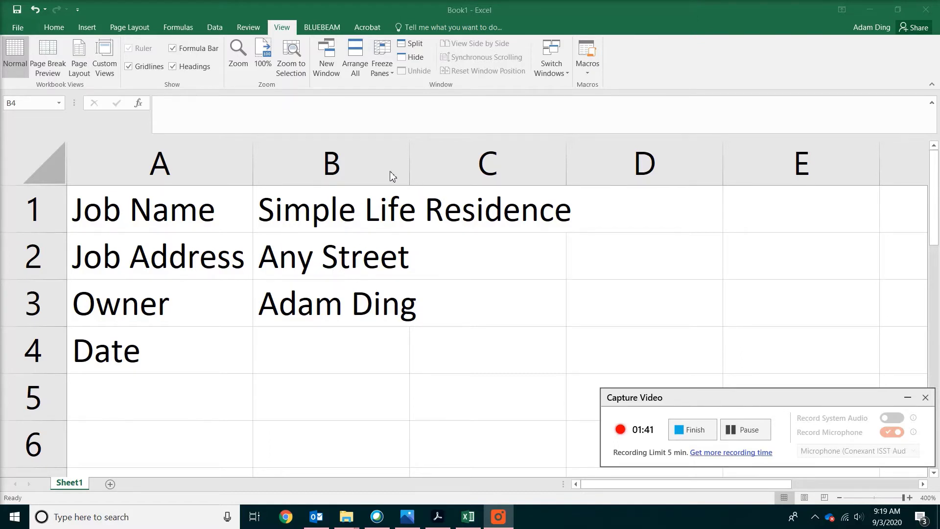
- AutoFit column B so 'Simple Life Residence' fits
click(352, 161)
click(353, 162)
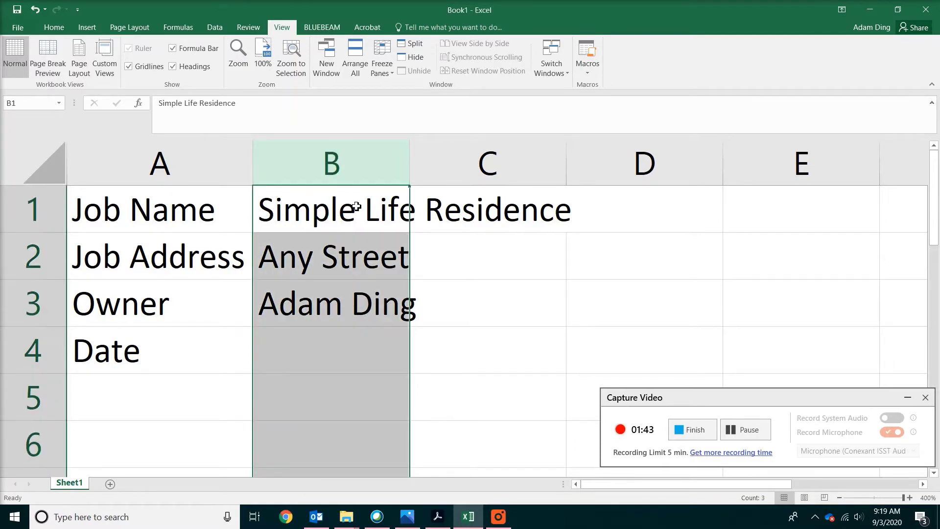
drag(459, 149, 476, 168)
double_click(411, 165)
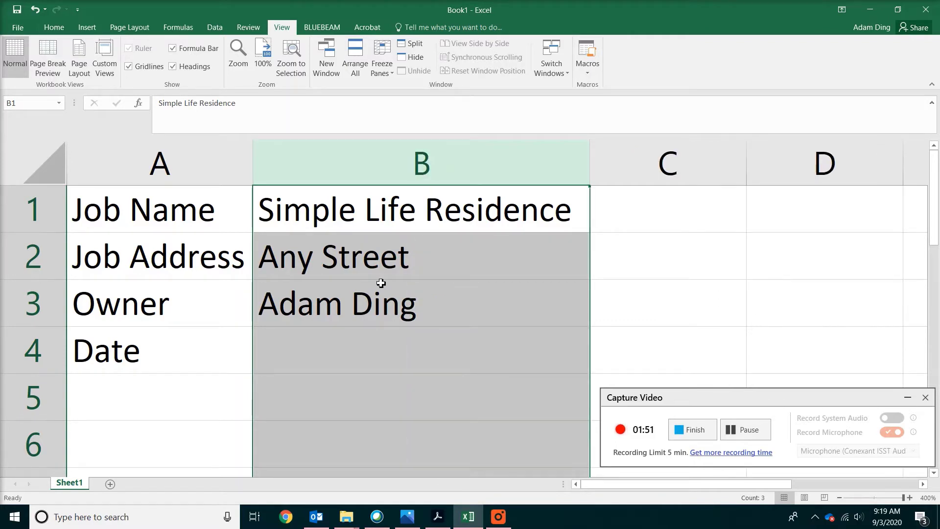
- Enter the date 11/5/2025 in cell B4
click(345, 347)
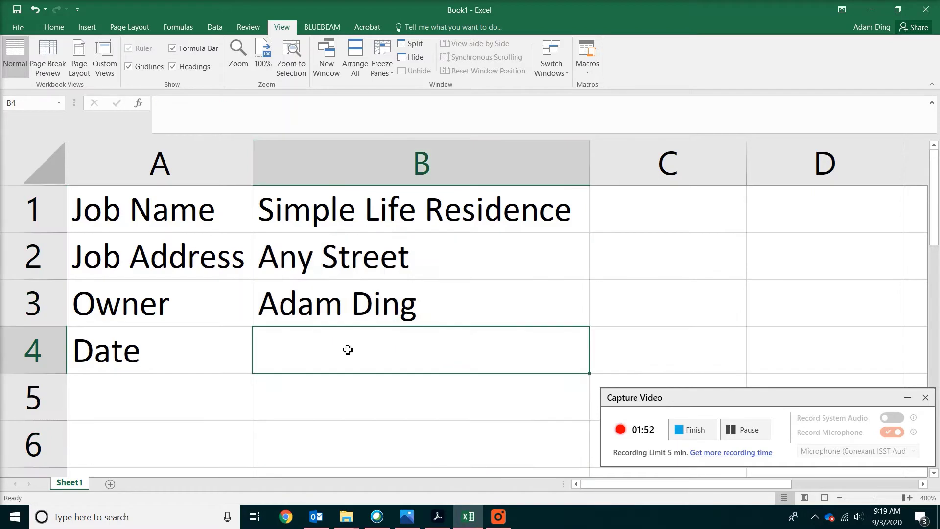
click(757, 418)
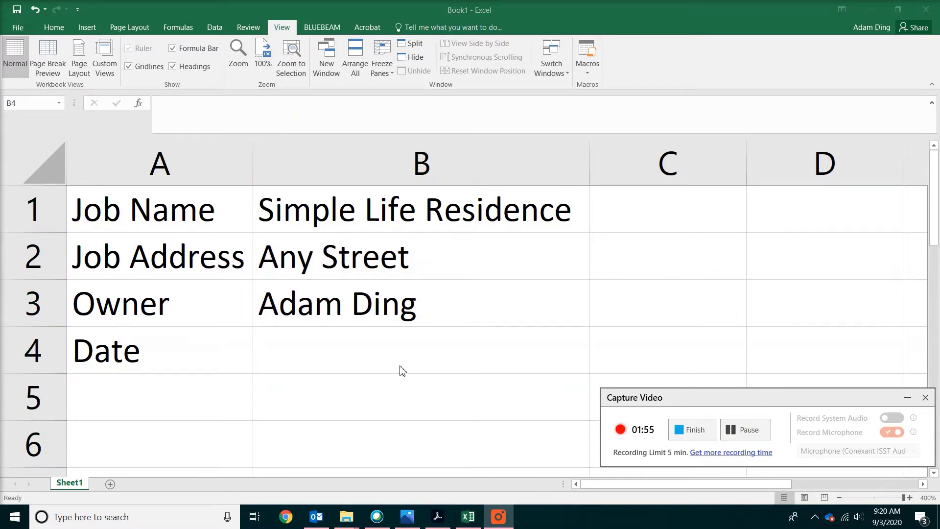
click(369, 359)
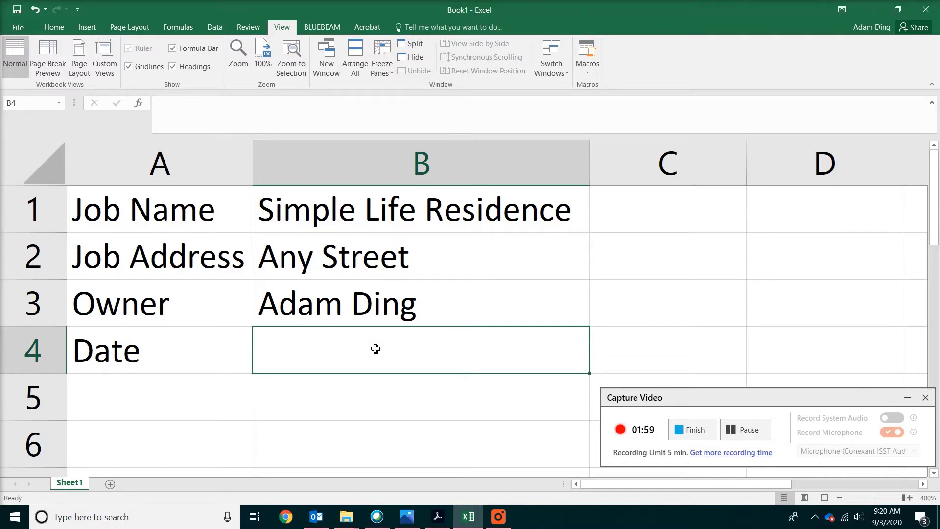
text(11/5)
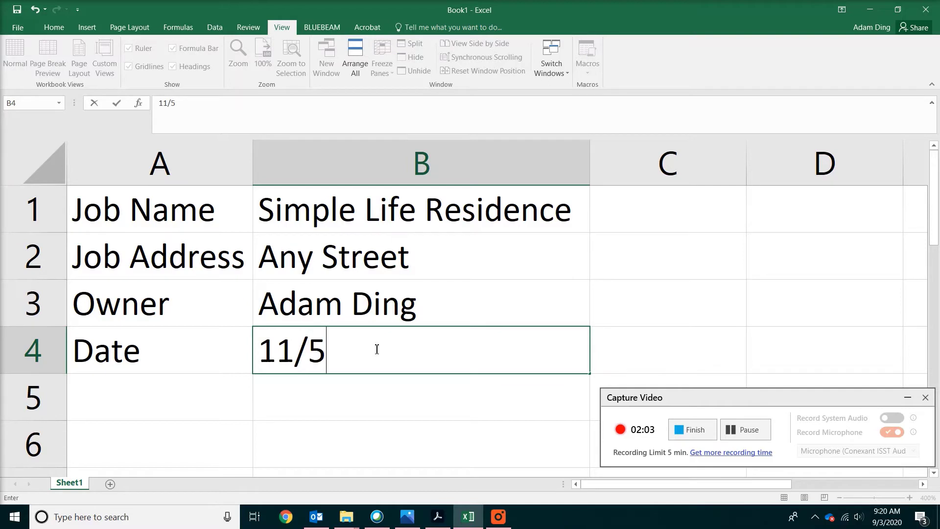
text(/2025)
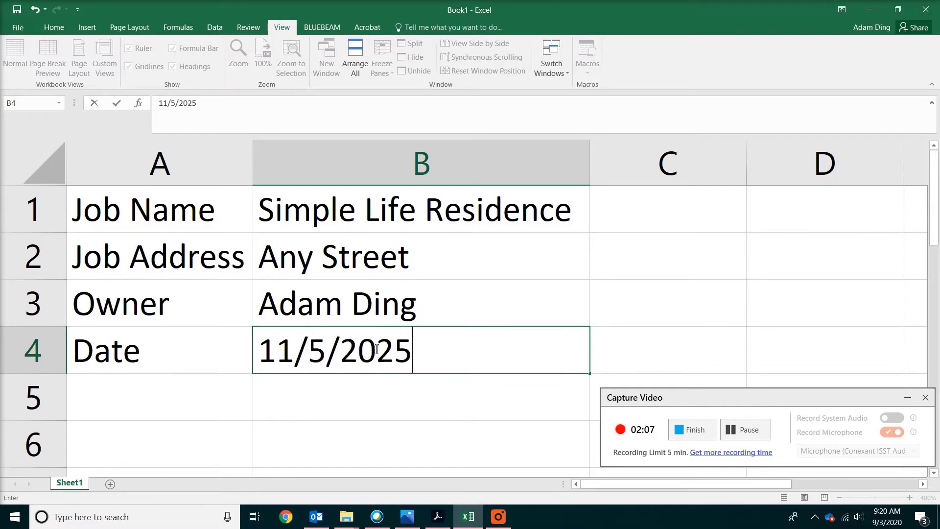
key(Return)
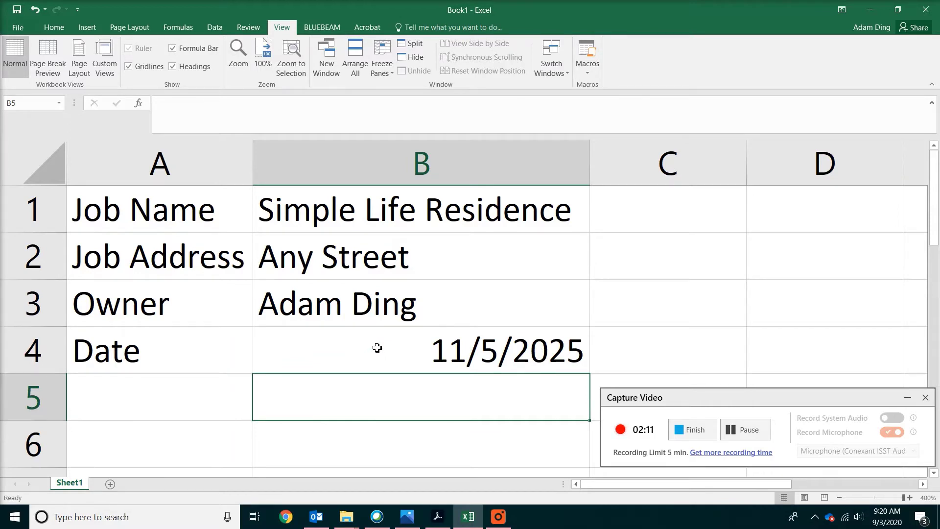
- Left-align the date 11/5/2025 in cell B4
click(377, 347)
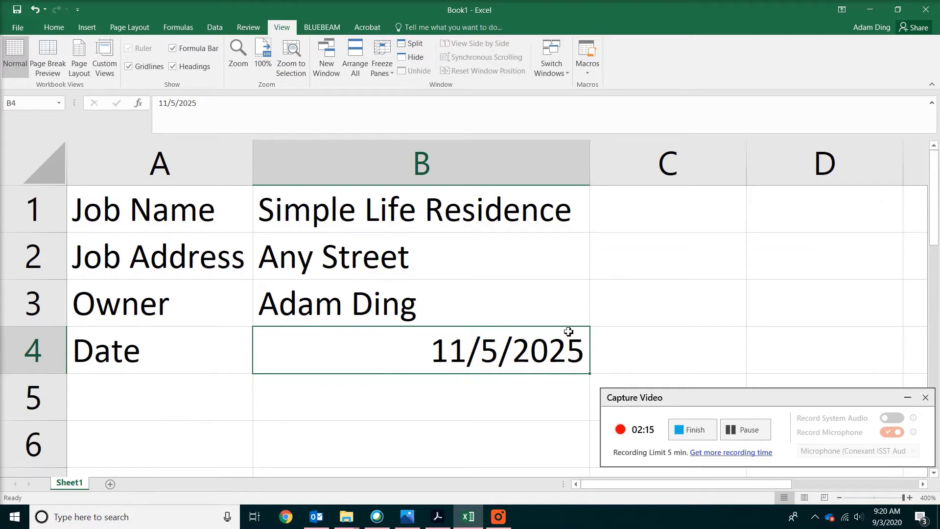
click(61, 28)
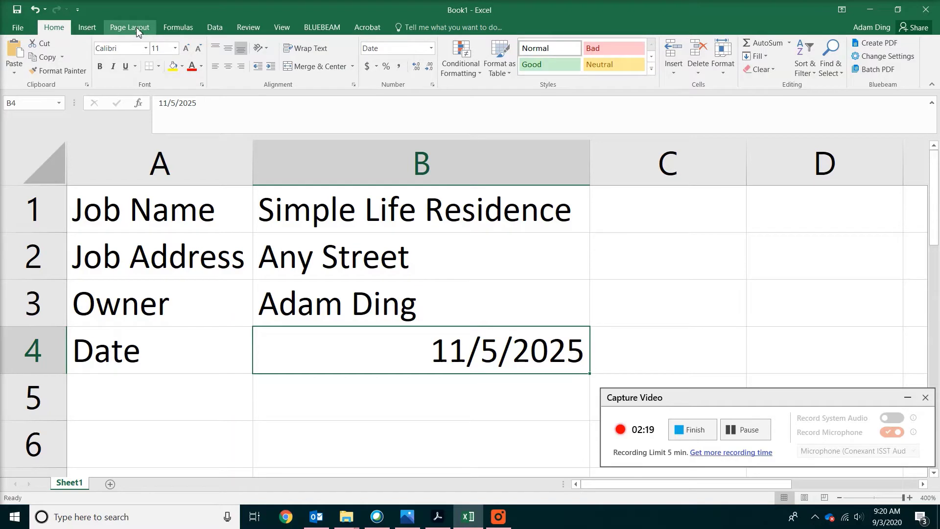
click(214, 68)
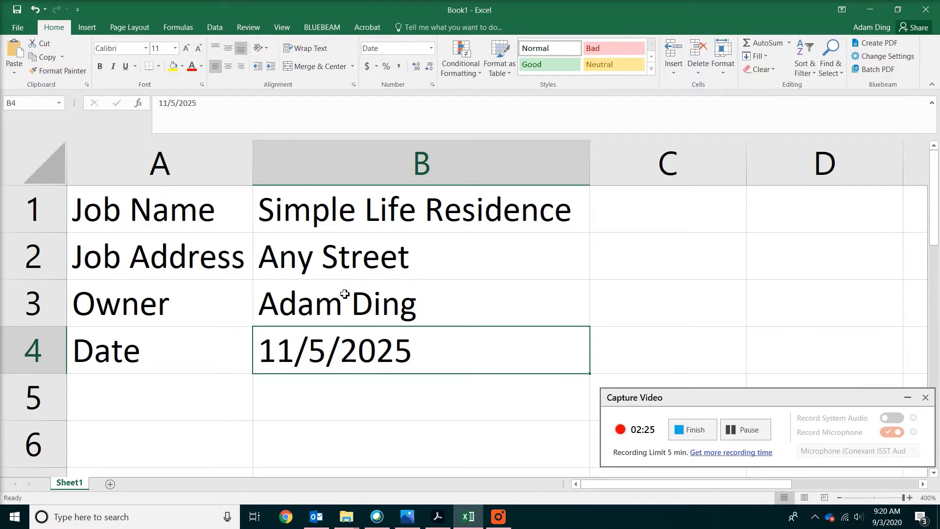
- Format B4 with the 'March 14, 2012' date type so it reads November 5, 2025
right_click(331, 355)
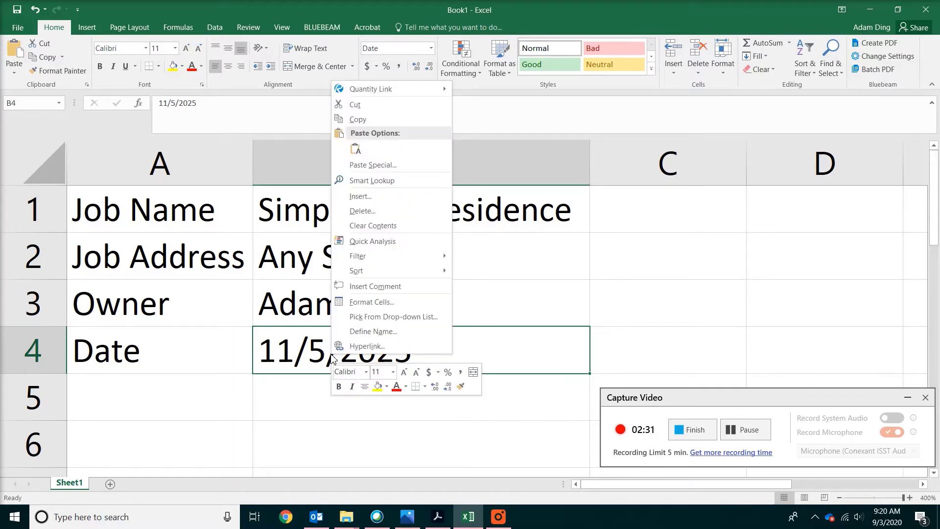
click(373, 302)
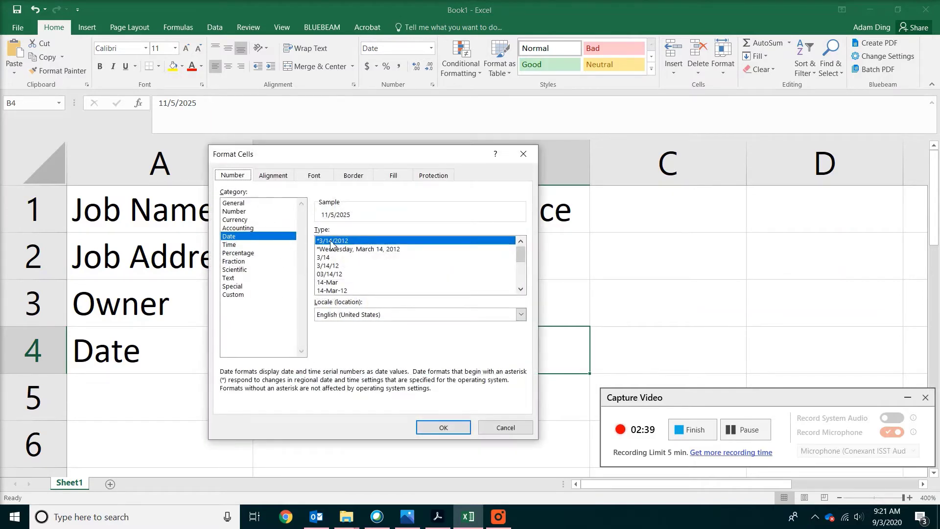
click(256, 237)
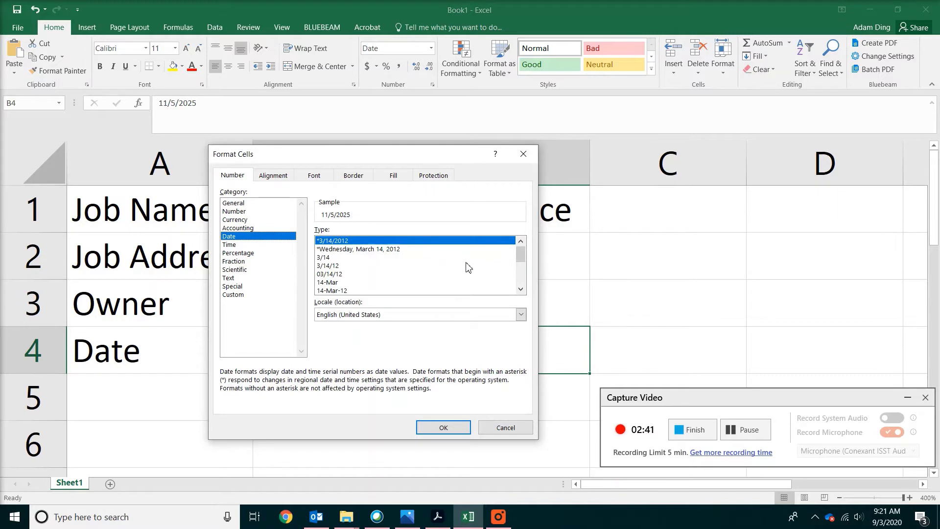
click(520, 289)
click(520, 289)
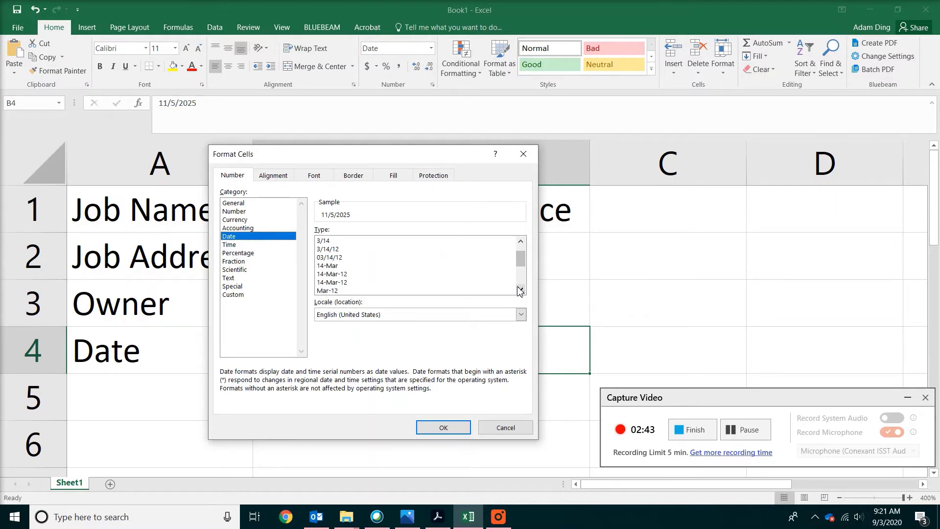
click(520, 289)
click(520, 289)
click(520, 289)
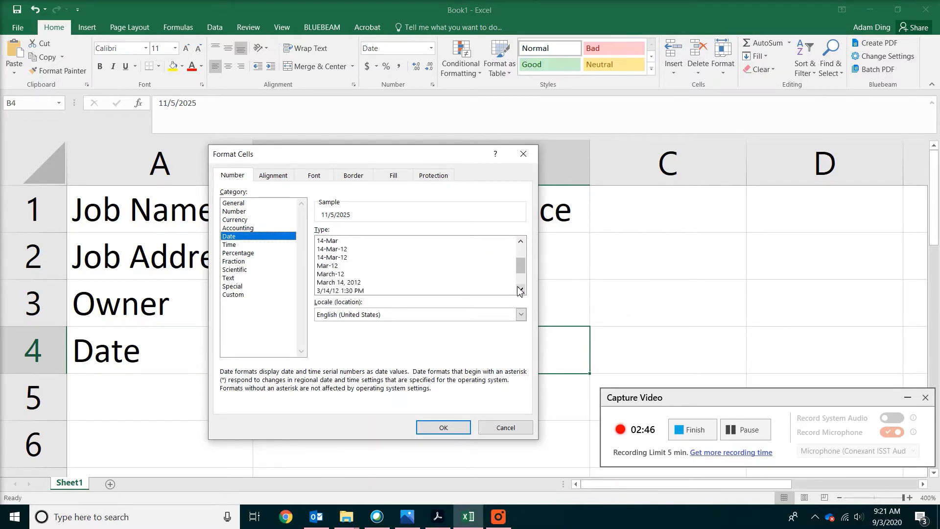
click(334, 283)
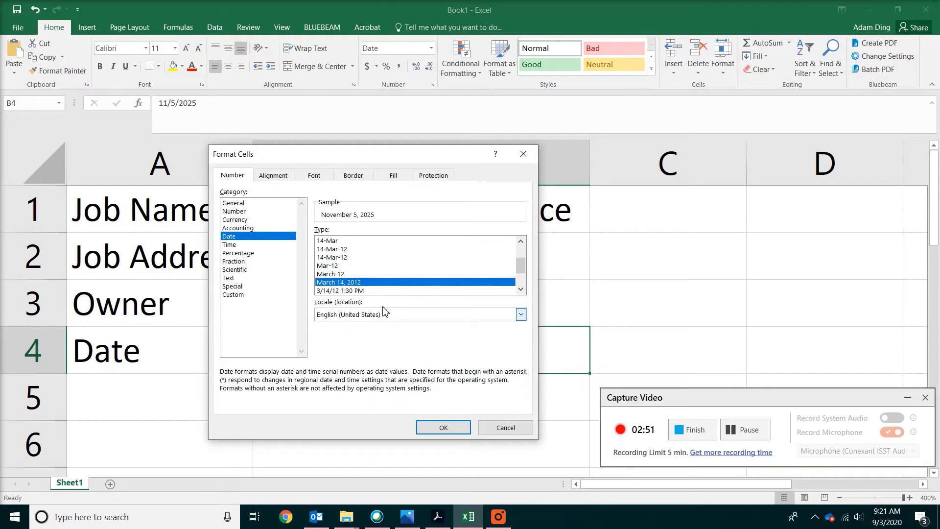
click(444, 428)
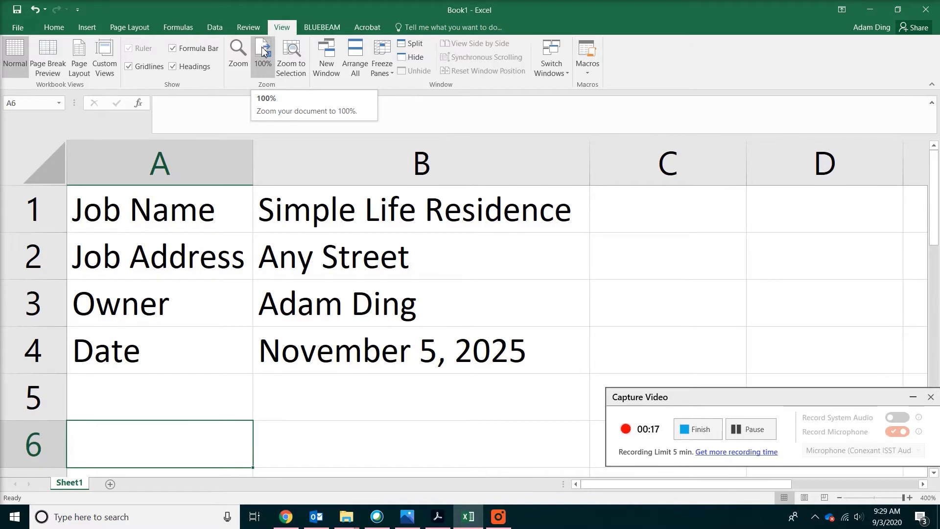
- Set the zoom to 100%, then nudge it up to 125% with Ctrl+scroll
click(240, 62)
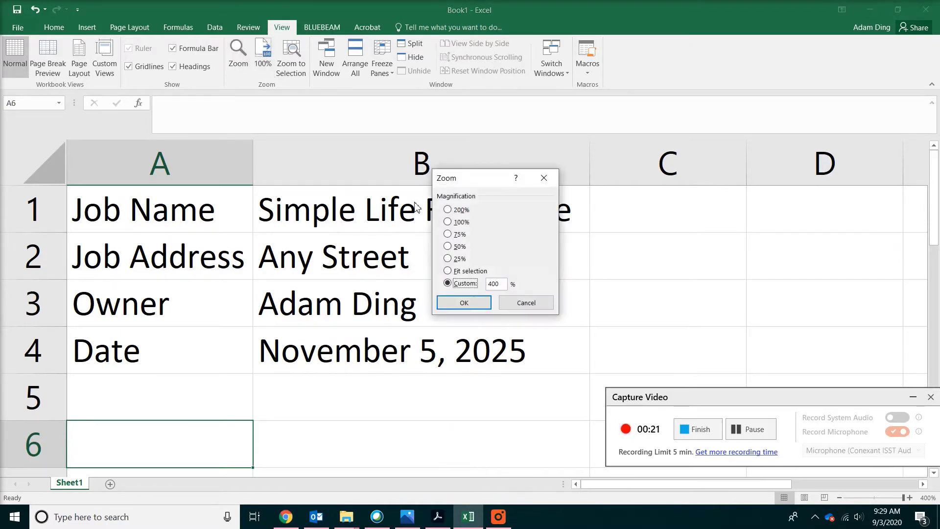
click(452, 221)
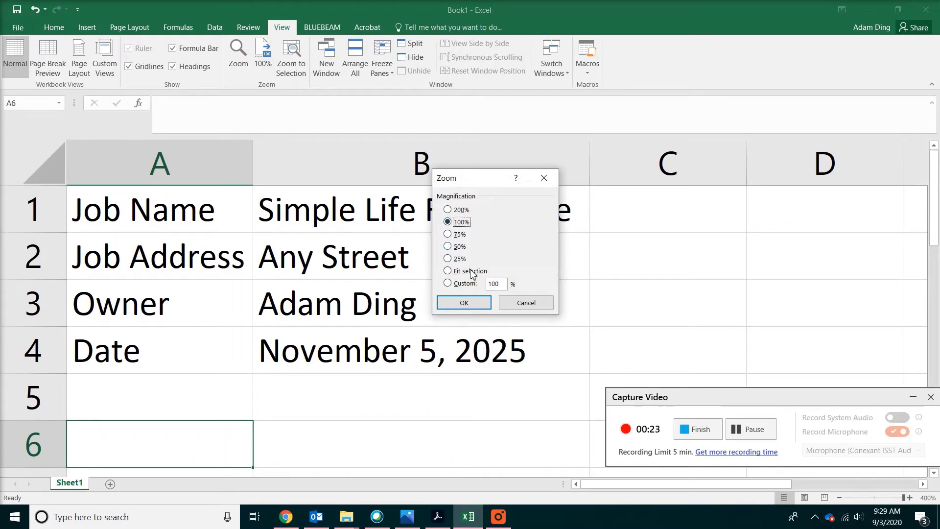
click(465, 304)
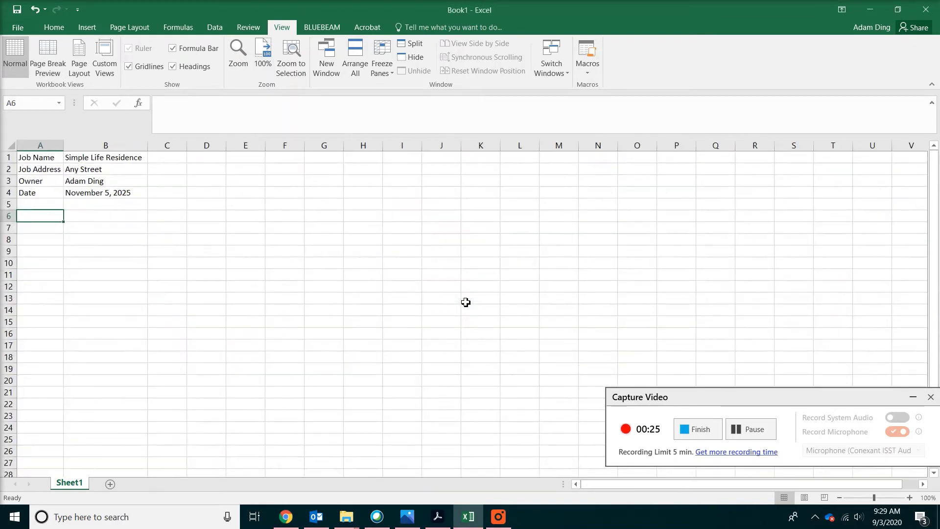
scroll(533, 286, up, 2)
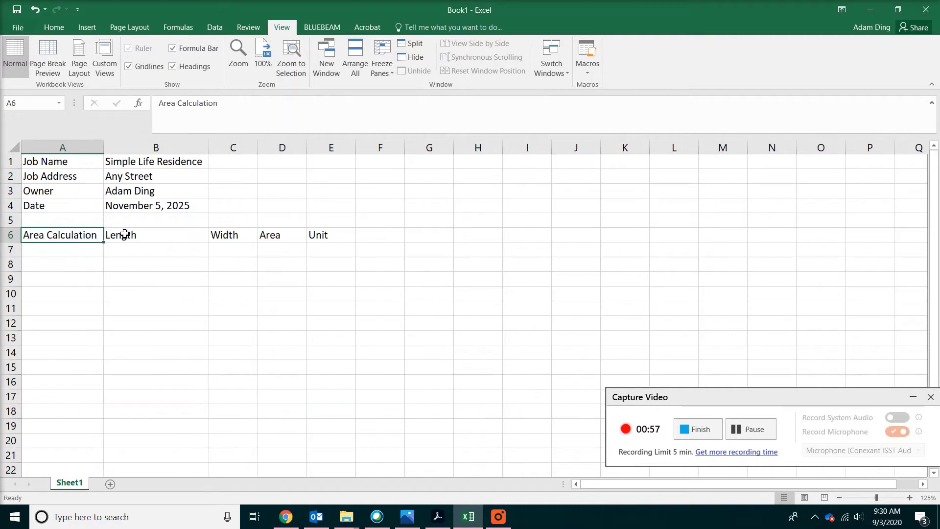
- Select a range across row 7 starting at cell B7
click(125, 247)
drag(125, 247, 298, 250)
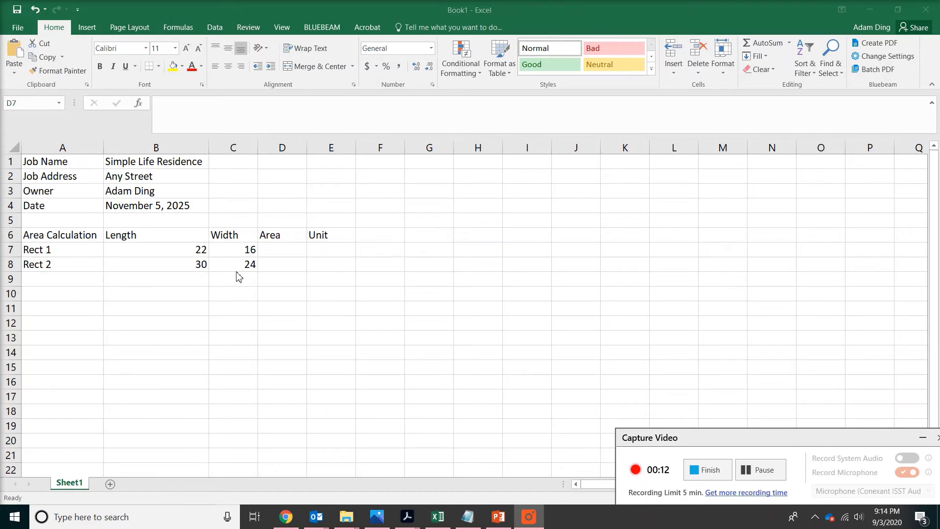
- Enter =B7*C7 in D7 so Rect 1's area computes to 352
click(290, 252)
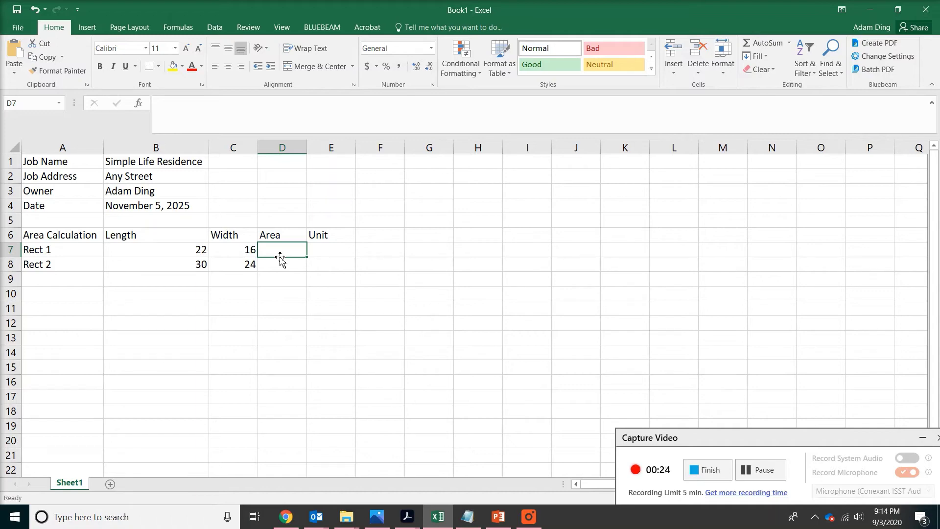
text(=)
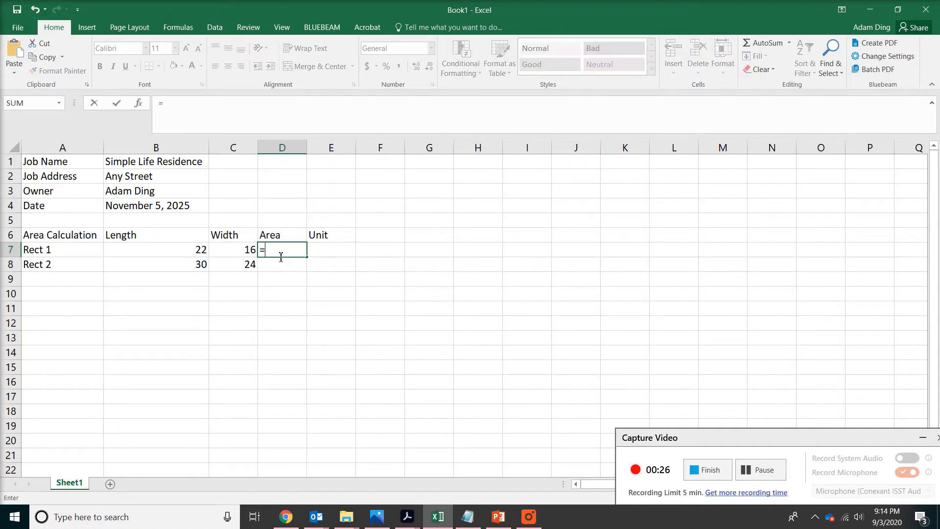
click(201, 252)
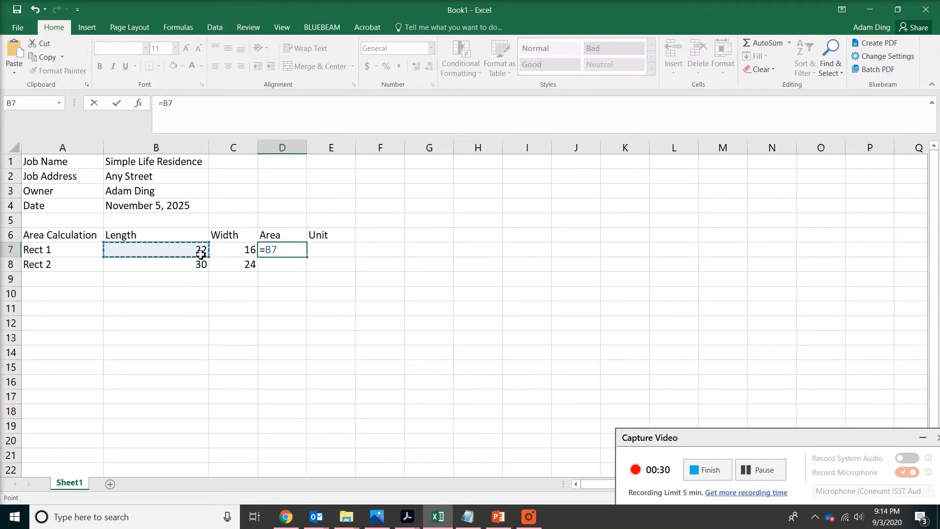
text(*)
click(236, 249)
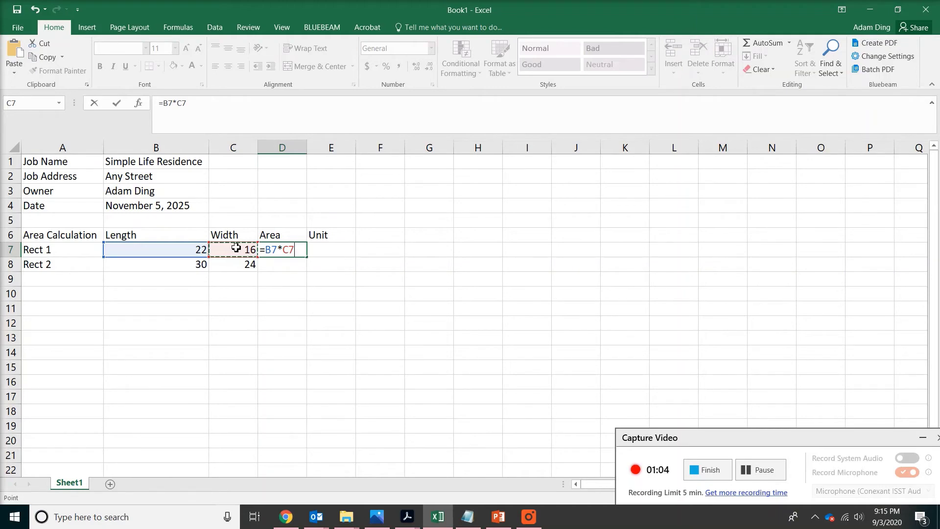
key(Return)
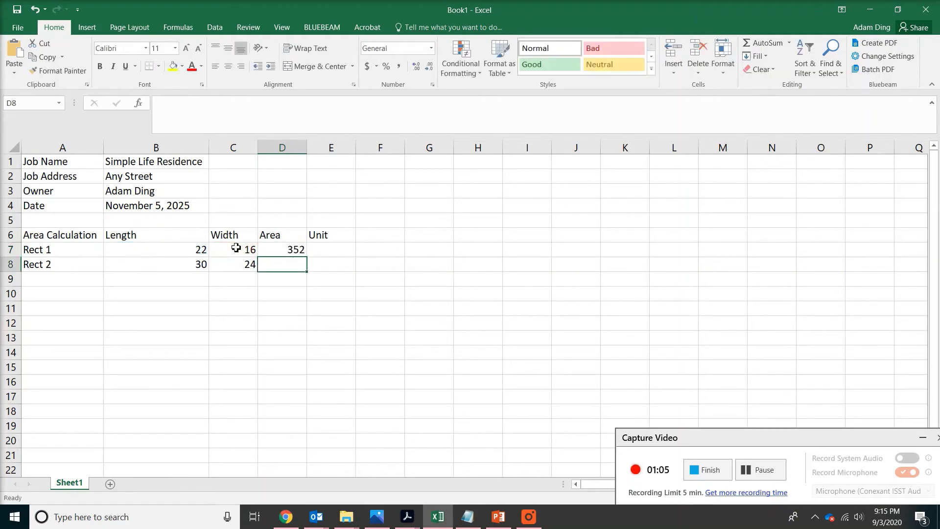
- Enter SF as Rect 1's area unit in E7
click(342, 249)
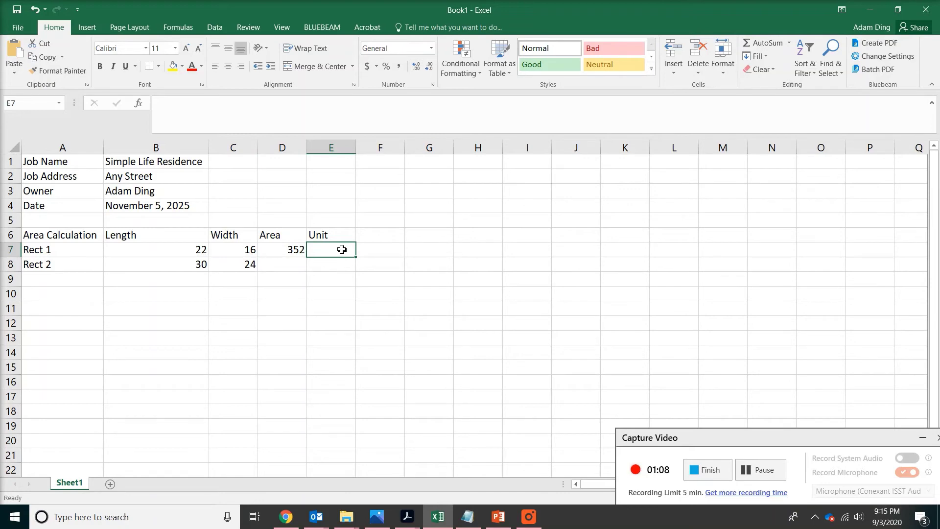
text(SF)
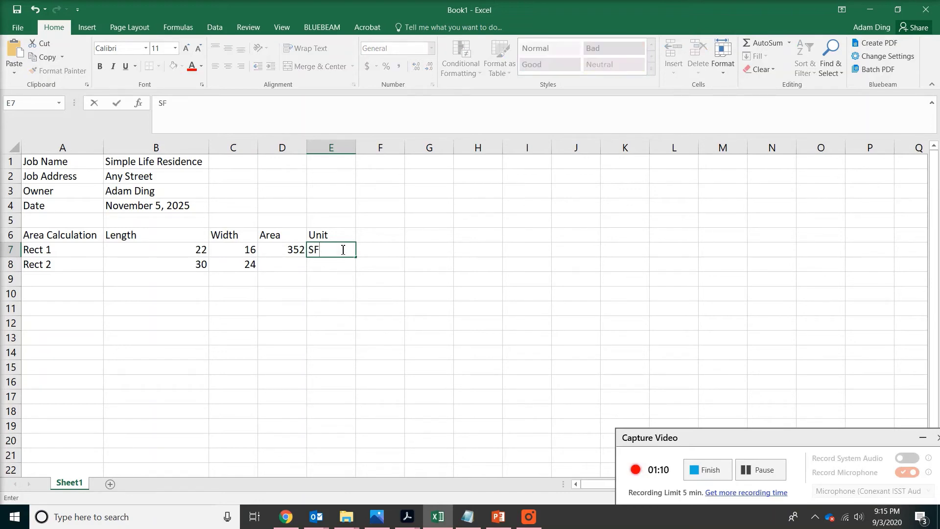
key(Return)
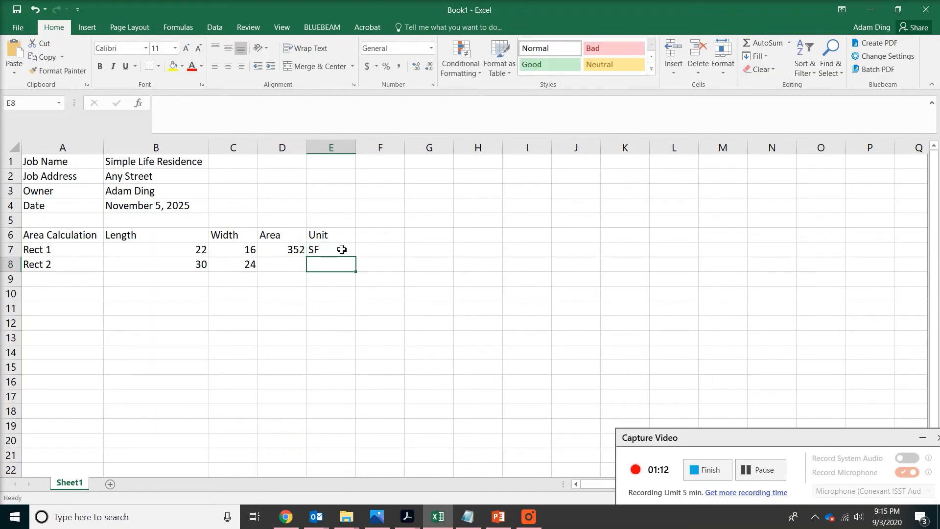
- Zoom to selection on D7's 352 area result and scroll down a few rows
click(285, 253)
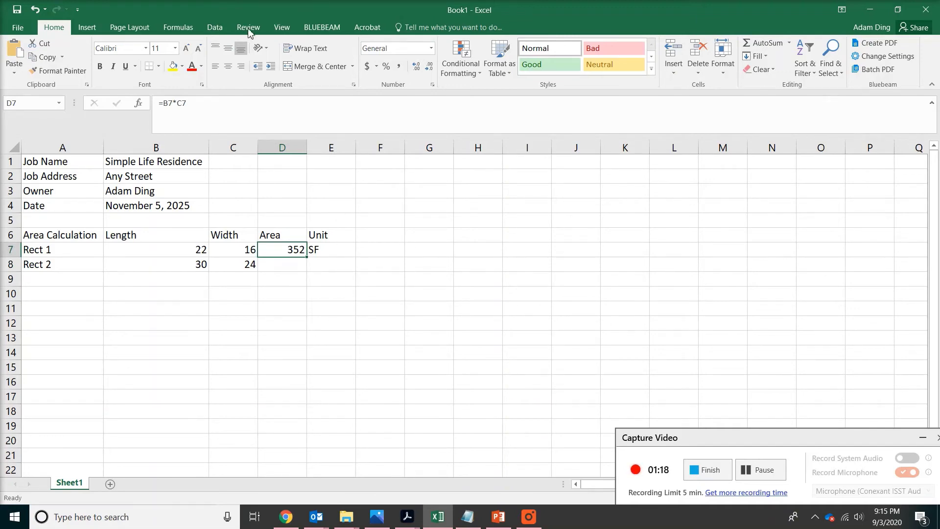
click(275, 28)
click(291, 59)
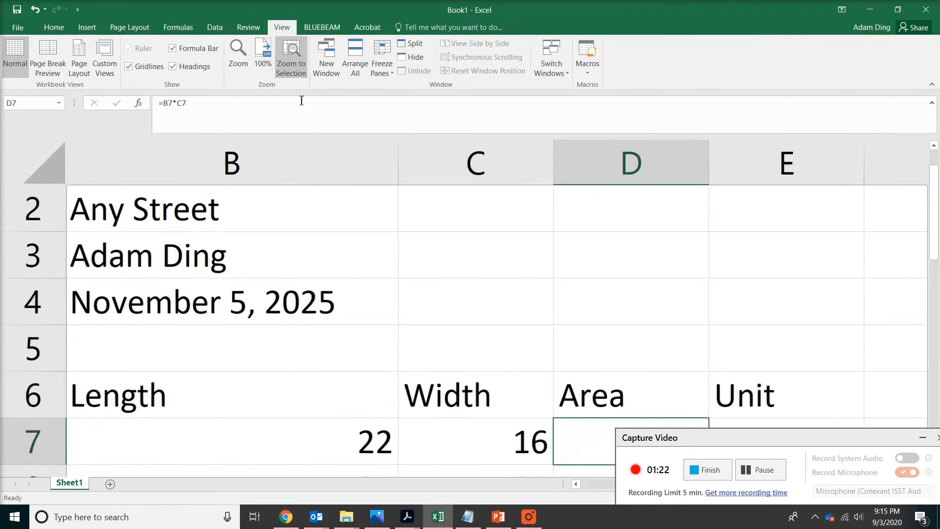
drag(933, 239, 922, 292)
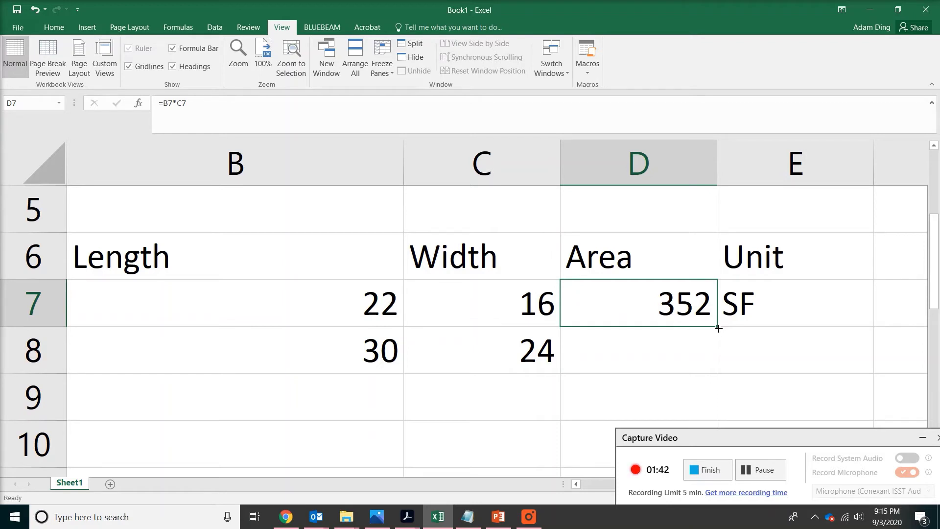
- Fill D7's formula down to D8, confirming =B8*C8 gives Rect 2 an area of 720
drag(718, 327, 713, 375)
click(628, 355)
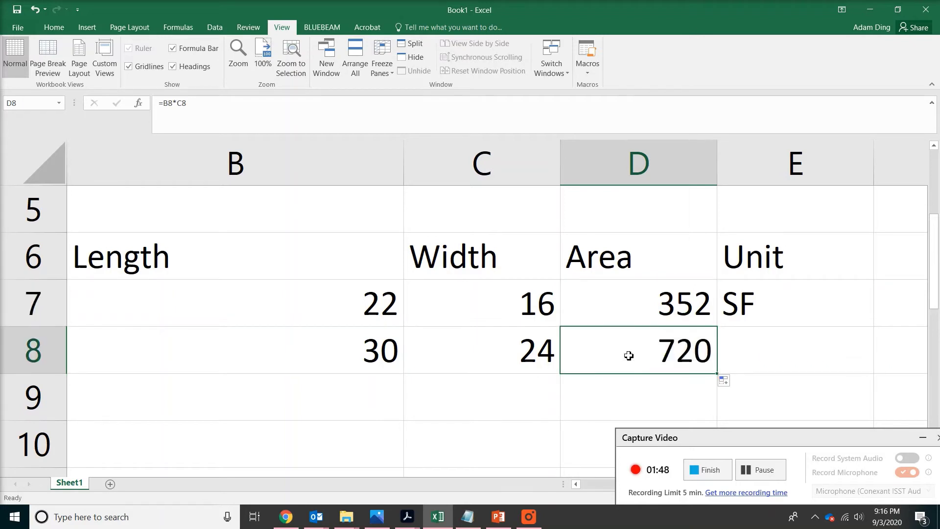
double_click(628, 355)
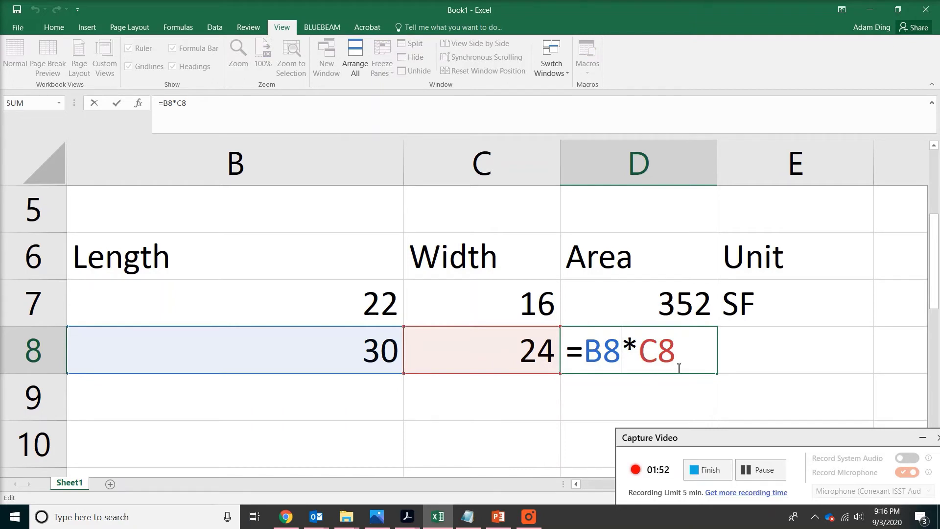
key(Return)
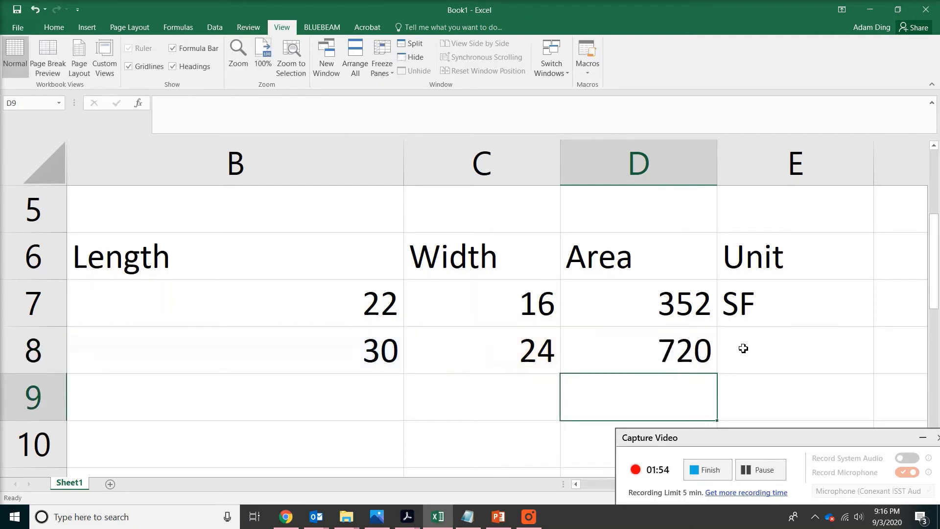
- Fill the SF unit from E7 down to E8 for Rect 2
click(746, 346)
click(761, 296)
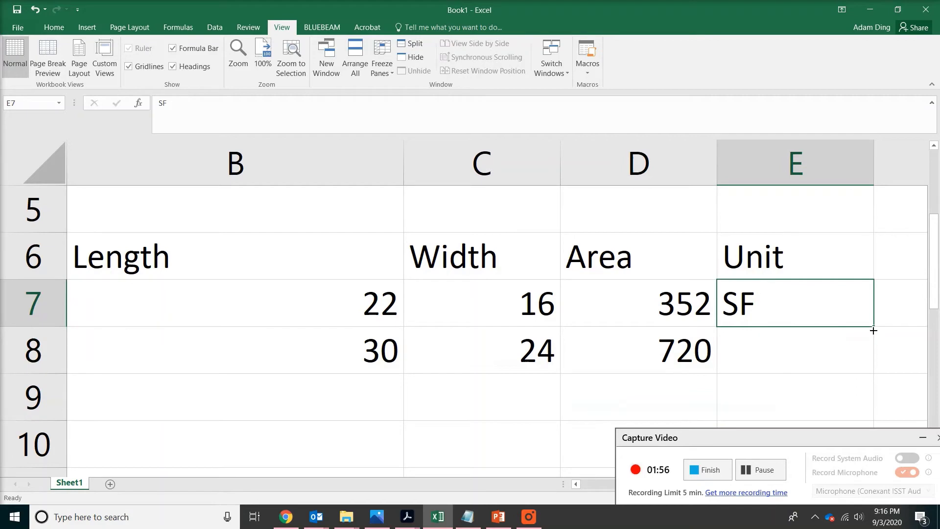
drag(874, 329, 874, 371)
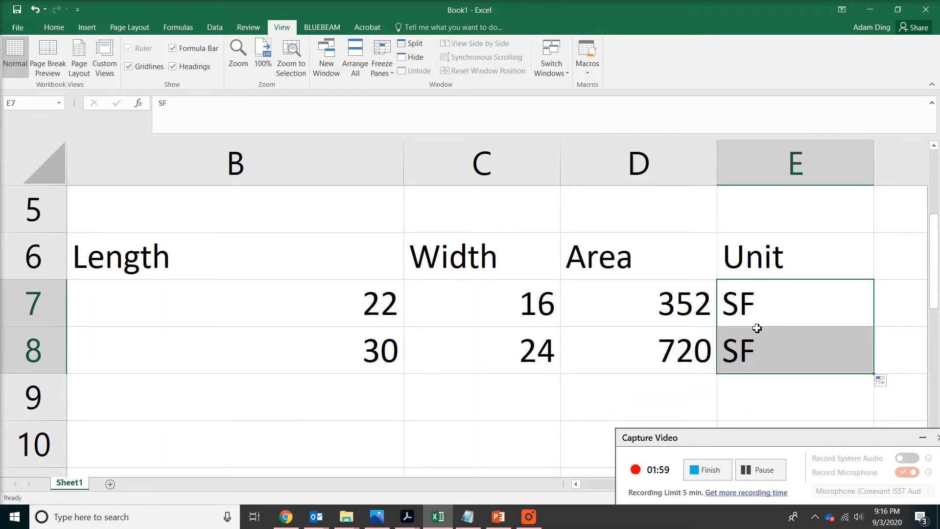
click(590, 383)
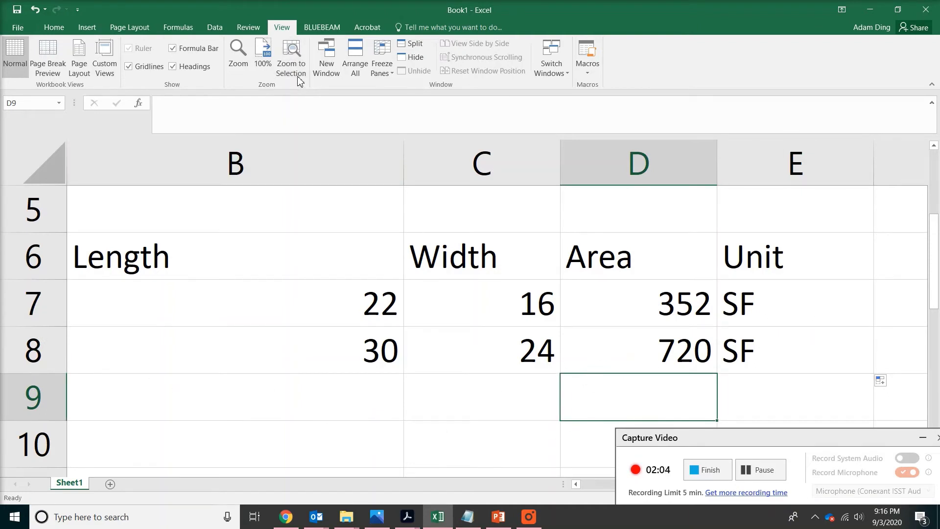
- Set the zoom back to 100% and scroll left to show column A
click(246, 74)
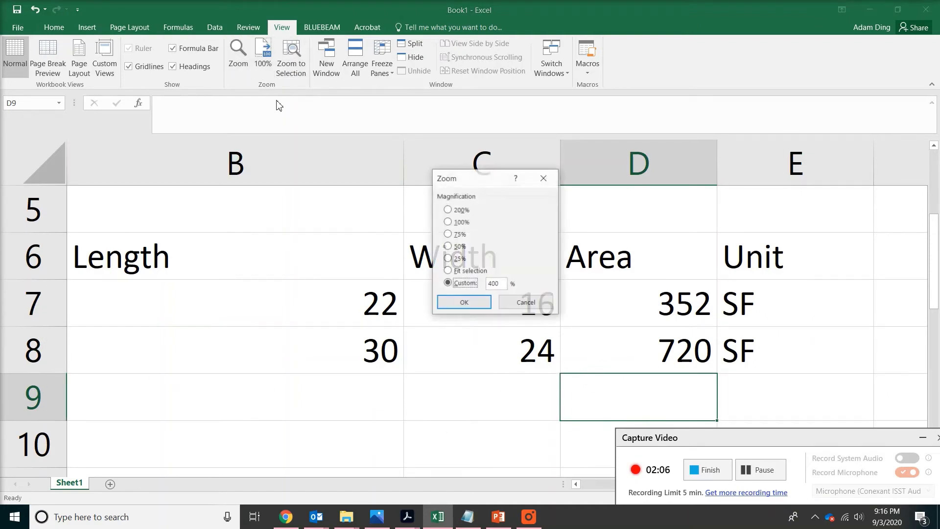
click(458, 222)
click(463, 302)
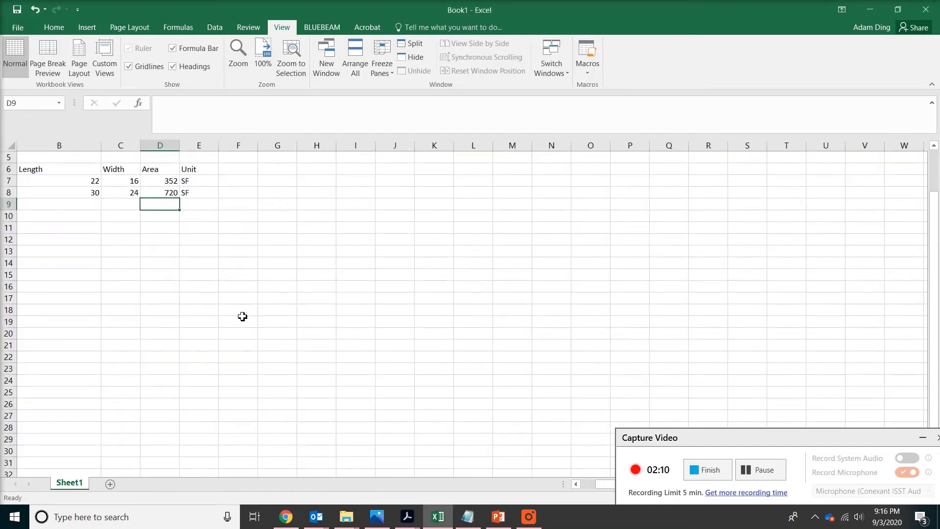
drag(601, 488, 514, 466)
- Type the label 'Total Area' in A9
click(45, 211)
click(44, 204)
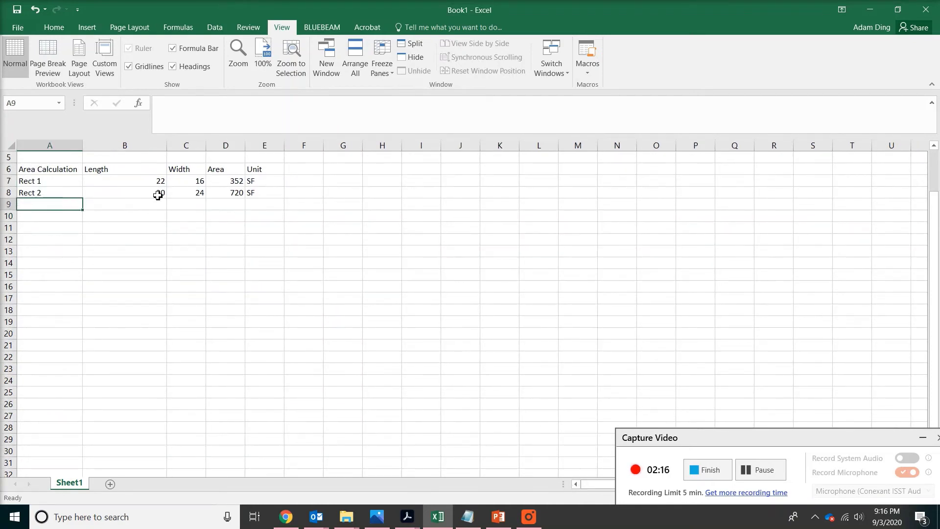
text(Total A)
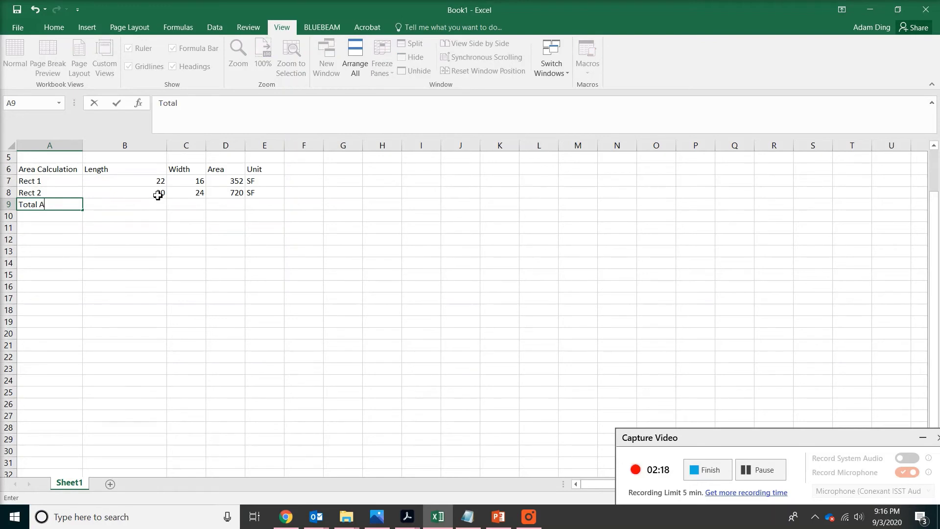
text(rea)
key(Return)
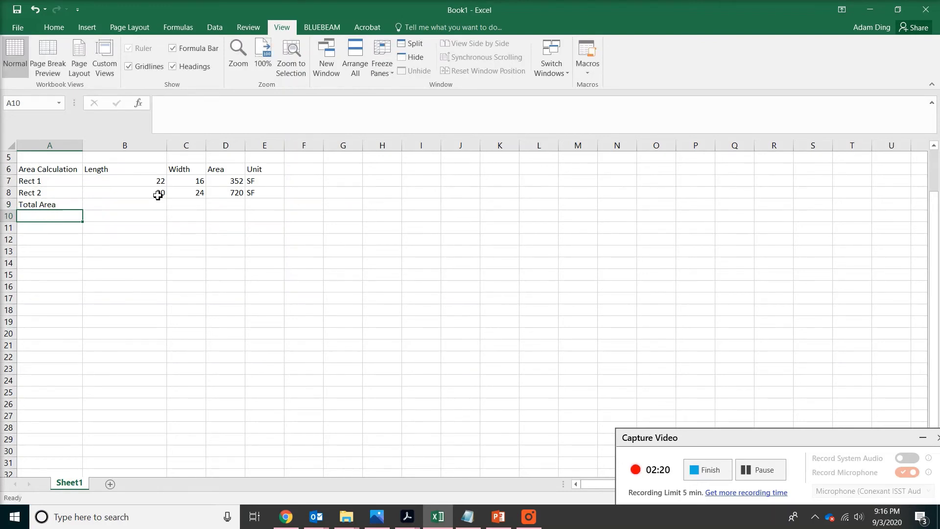
- AutoSum D7:D8 into D9 so the total area reads 1072
click(230, 206)
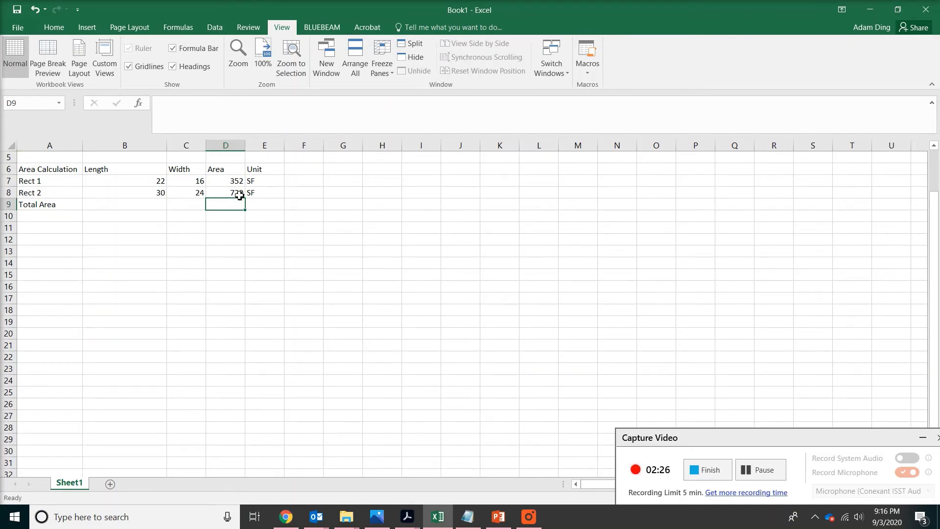
click(54, 28)
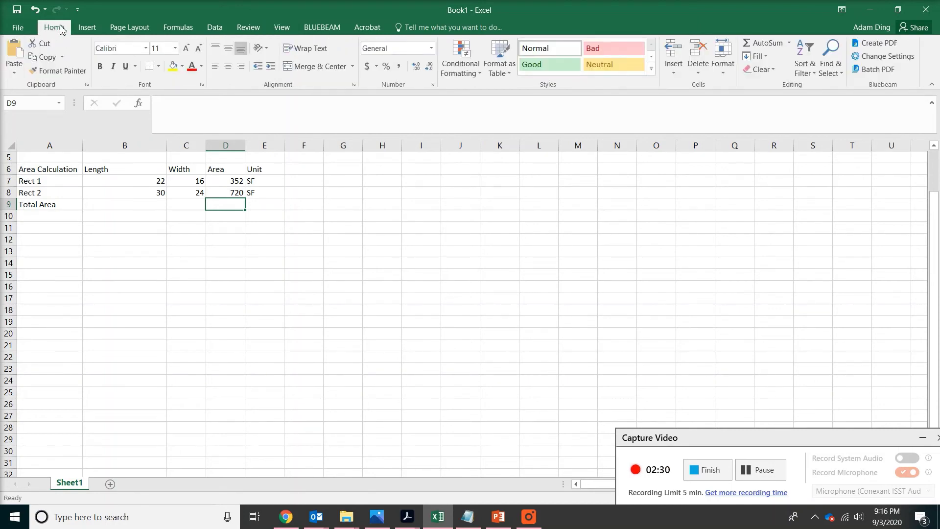
click(765, 44)
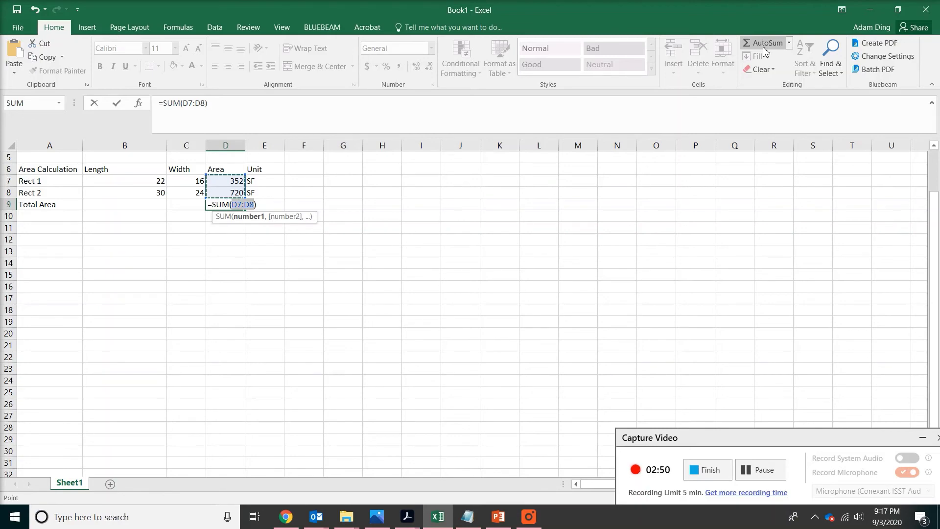
key(Return)
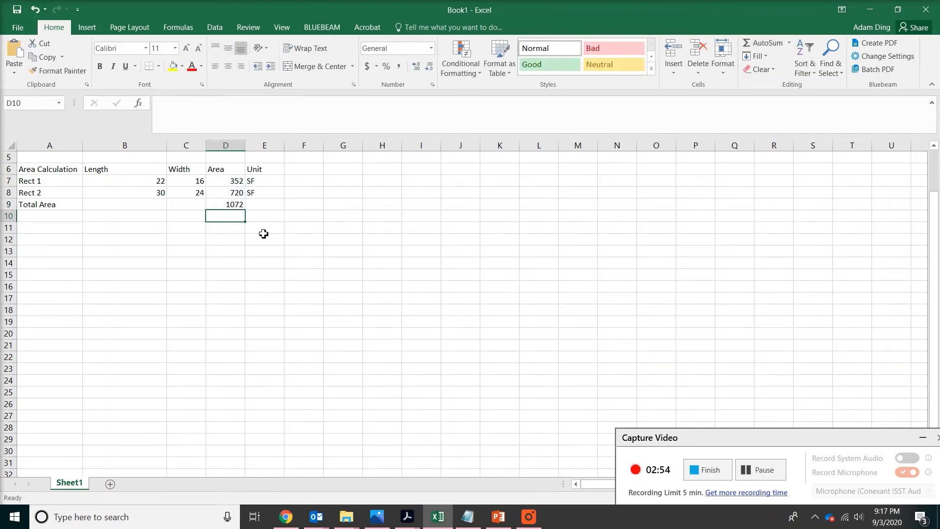
click(275, 192)
drag(284, 201, 285, 210)
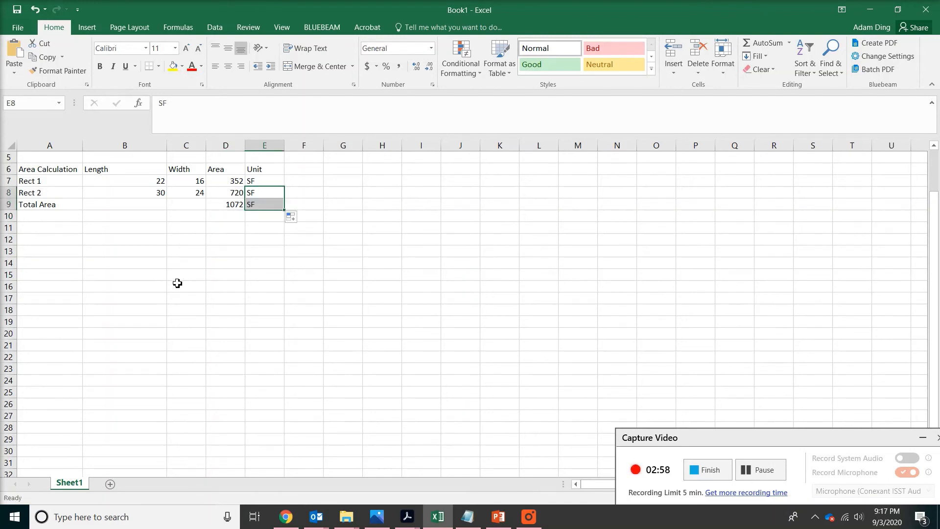
scroll(178, 277, up, 2)
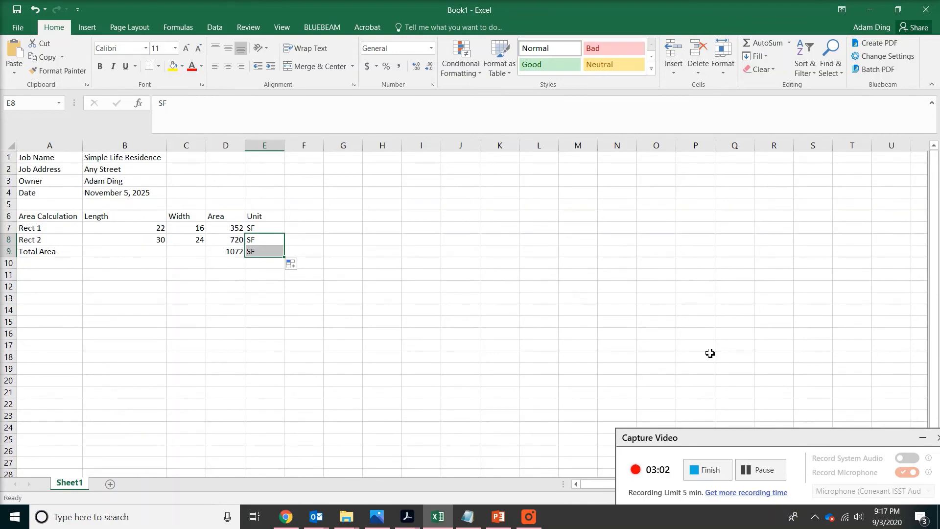
click(770, 471)
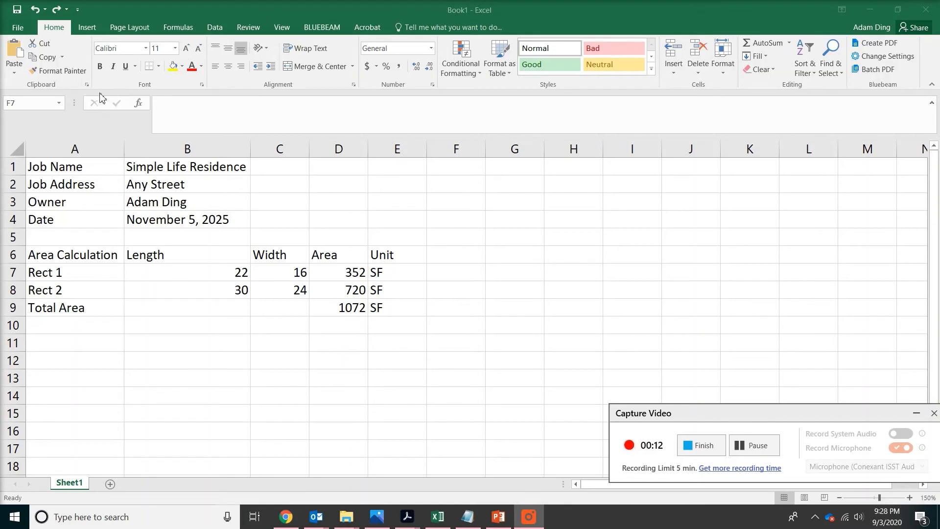
- Bold the job info labels A1:A4 and the Area Calculation heading in A6
drag(93, 167, 97, 221)
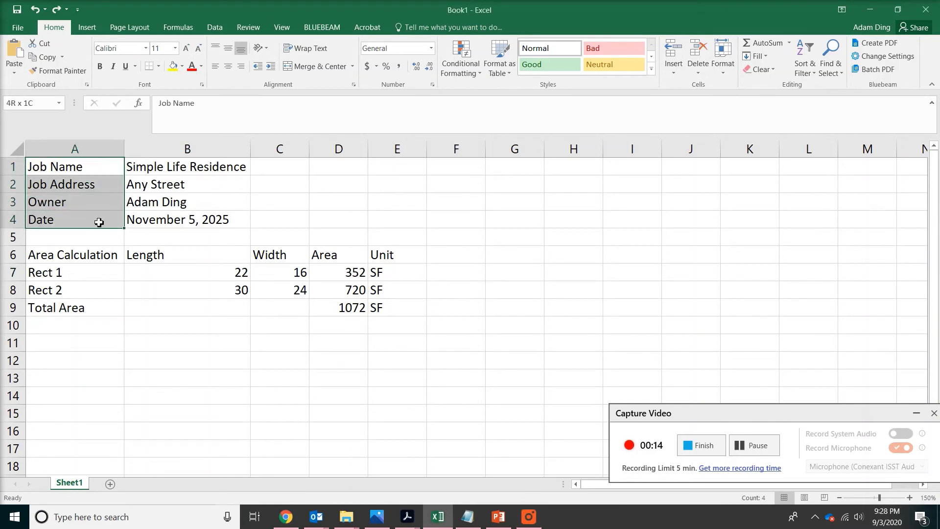
click(100, 66)
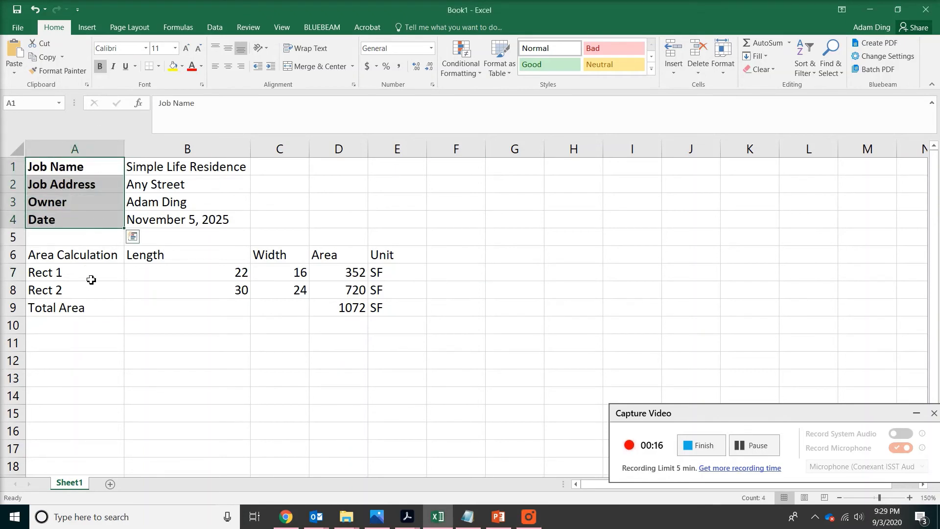
click(81, 257)
click(100, 67)
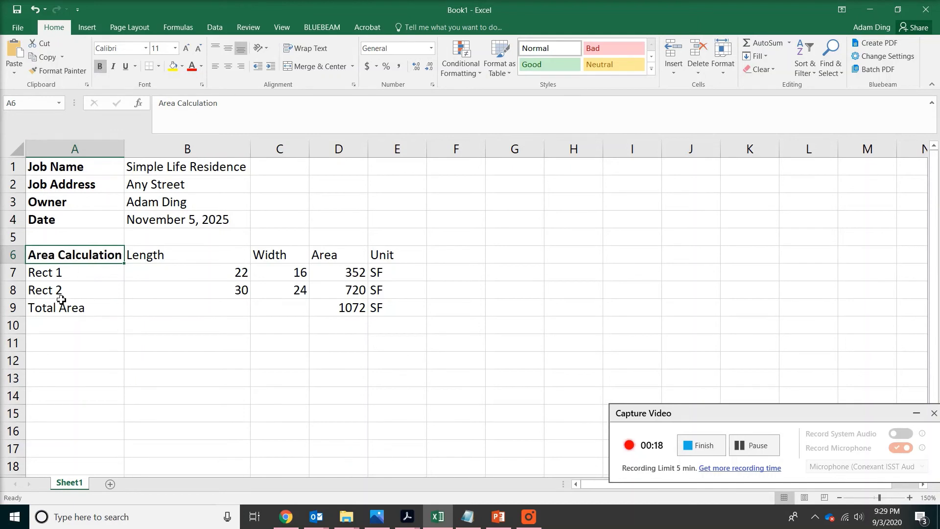
- Make the Total Area row A9:E9 bold and italic
drag(86, 302, 386, 313)
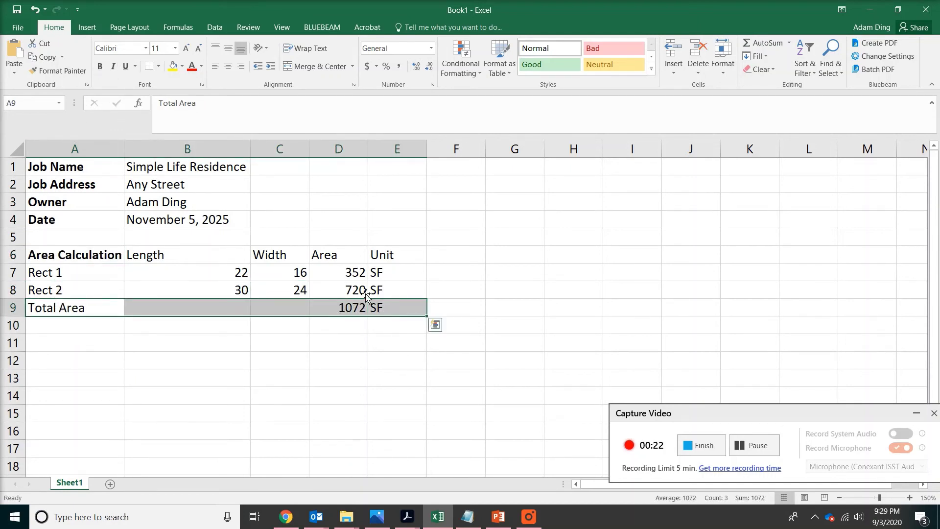
click(116, 67)
click(100, 66)
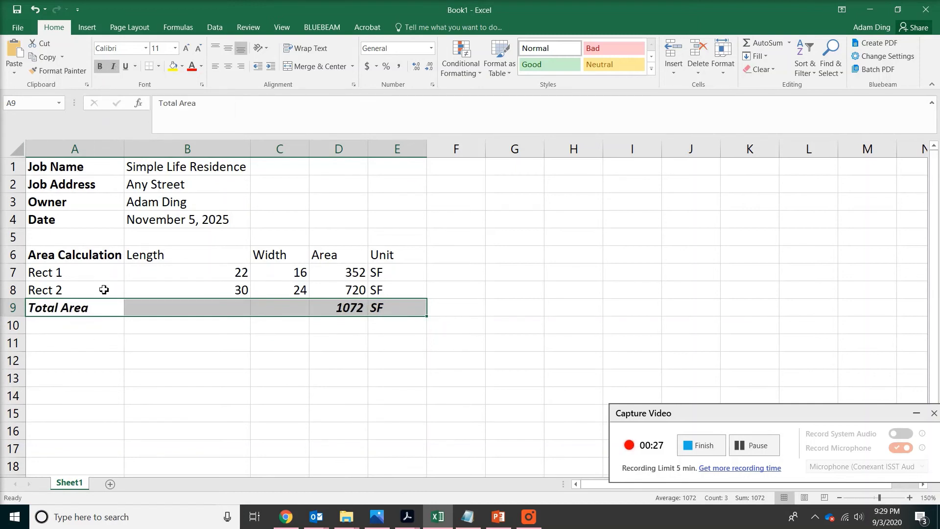
- Underline the job name Simple Life Residence in B1
click(177, 167)
click(125, 67)
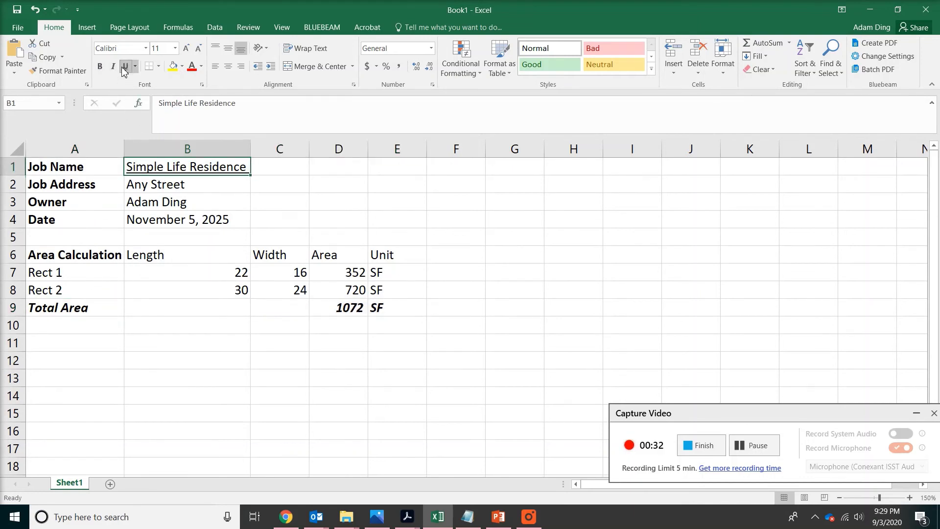
click(186, 223)
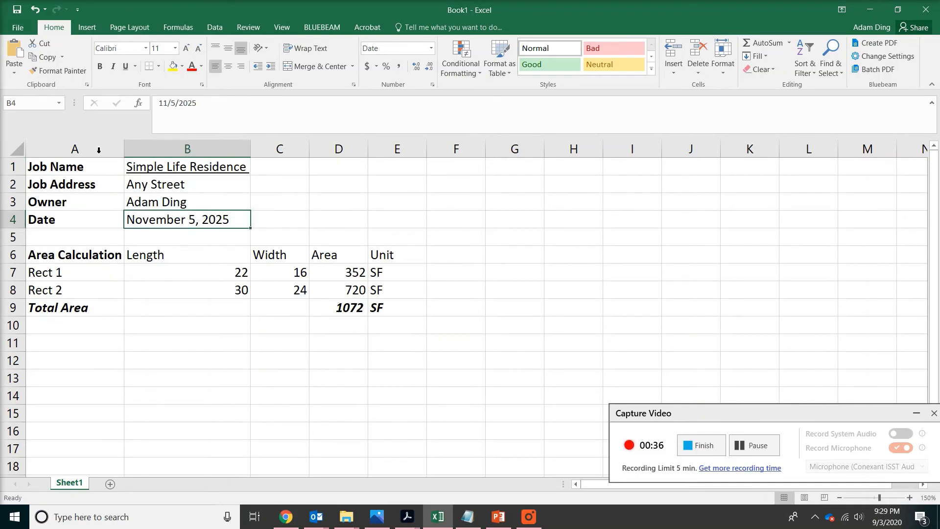
drag(47, 171, 395, 311)
click(16, 148)
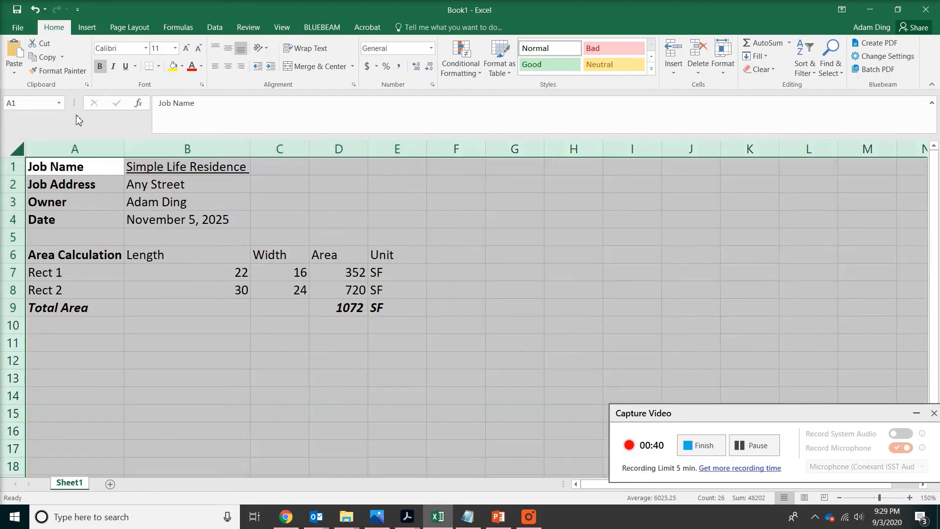
- Set the whole sheet's font size to 12 and AutoFit every column width
click(175, 48)
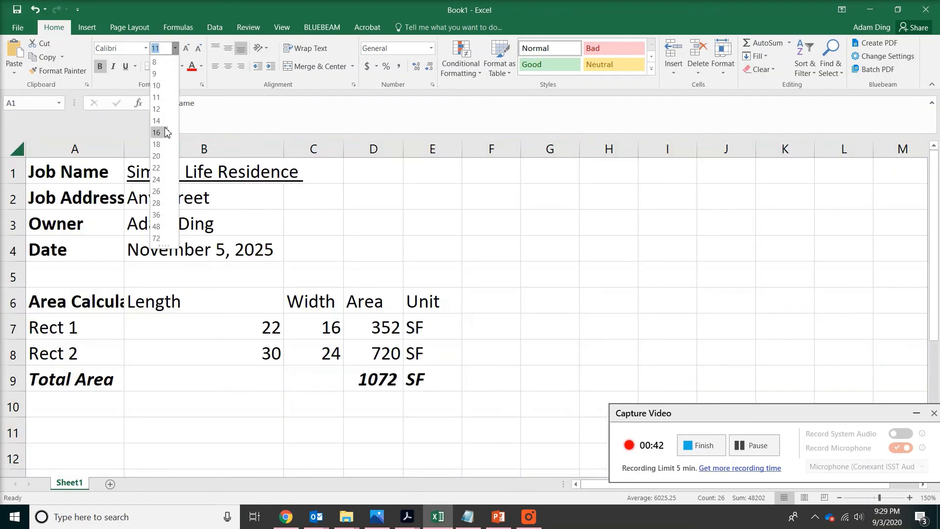
click(158, 109)
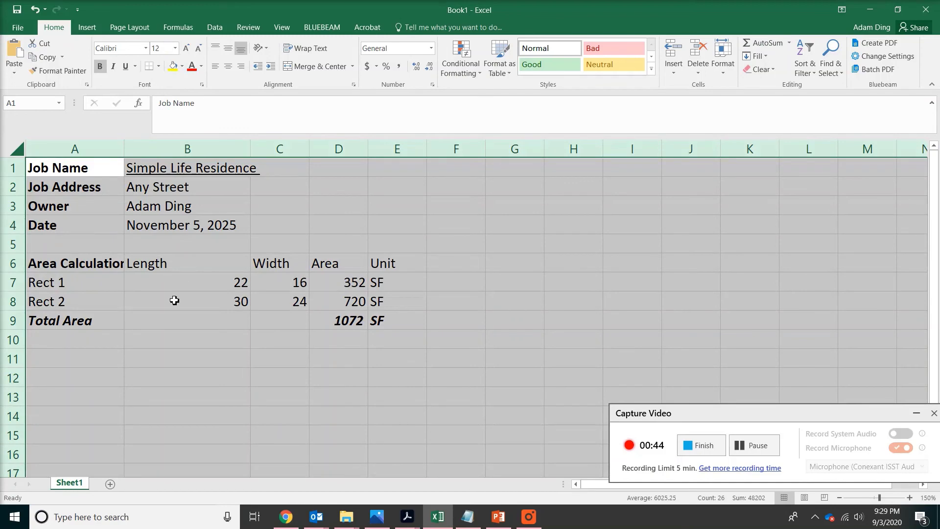
double_click(124, 149)
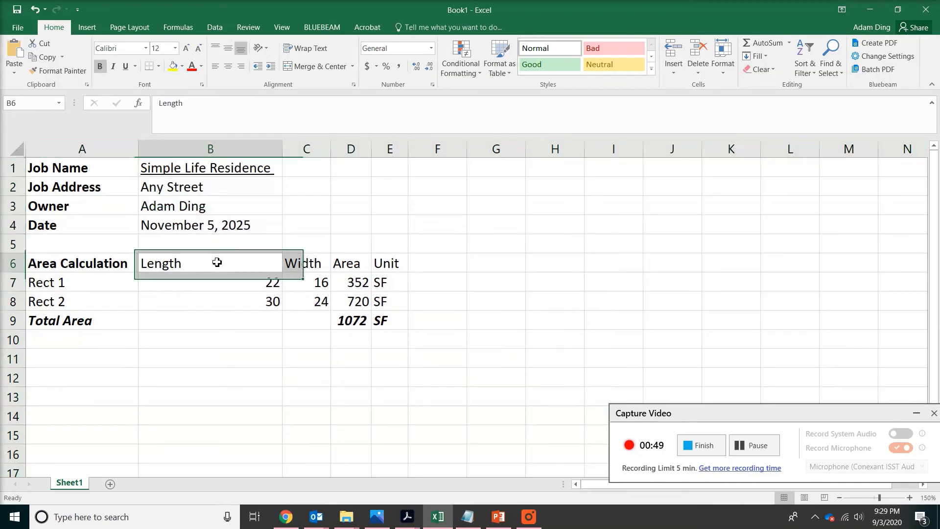
click(216, 264)
- Select the table range A1:E9
click(739, 450)
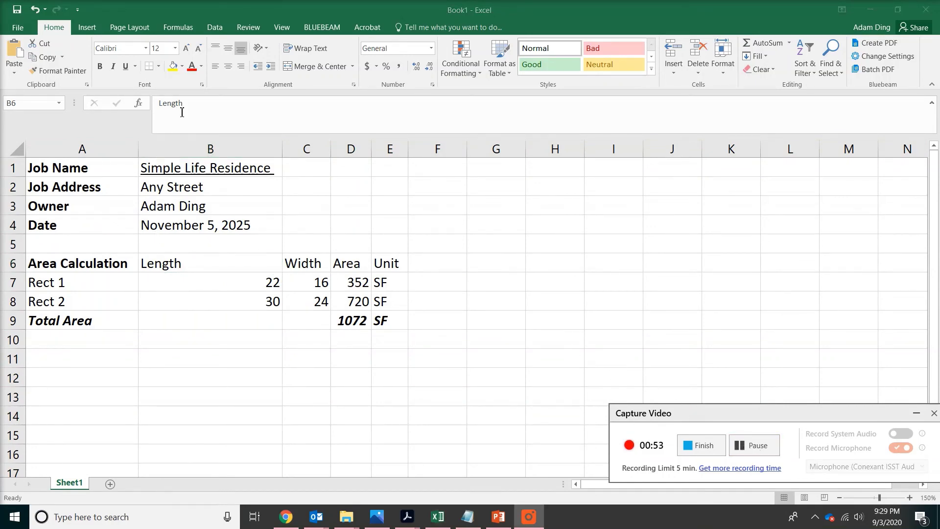
key(alt+Tab)
drag(37, 167, 393, 322)
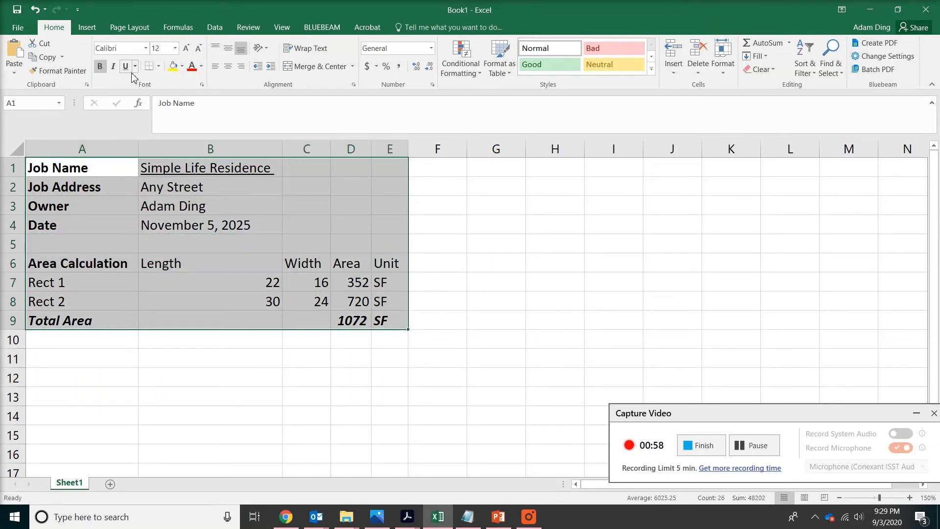
- Apply All Borders to every cell of A1:E9
click(159, 67)
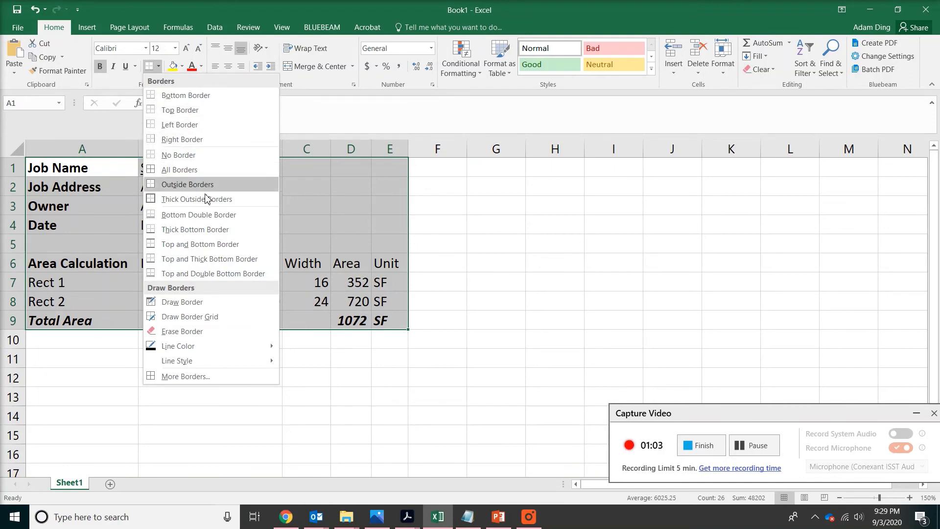
click(180, 169)
click(157, 66)
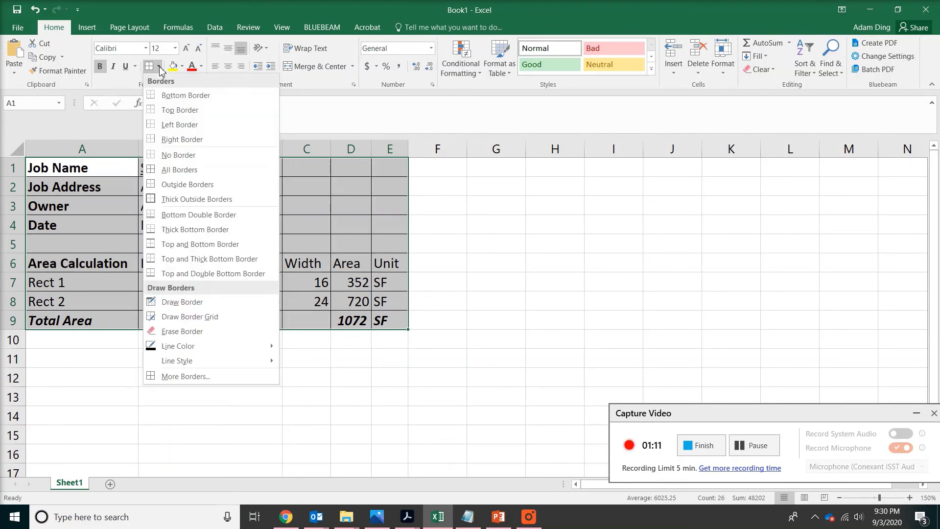
click(507, 222)
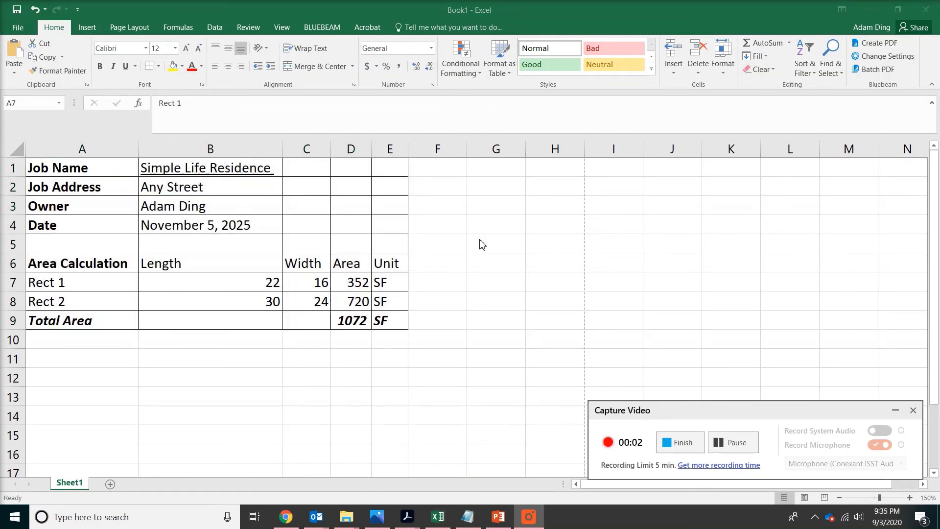
- Spell-check the sheet from the start, choosing Ignore All for 'Rect', until complete
click(240, 27)
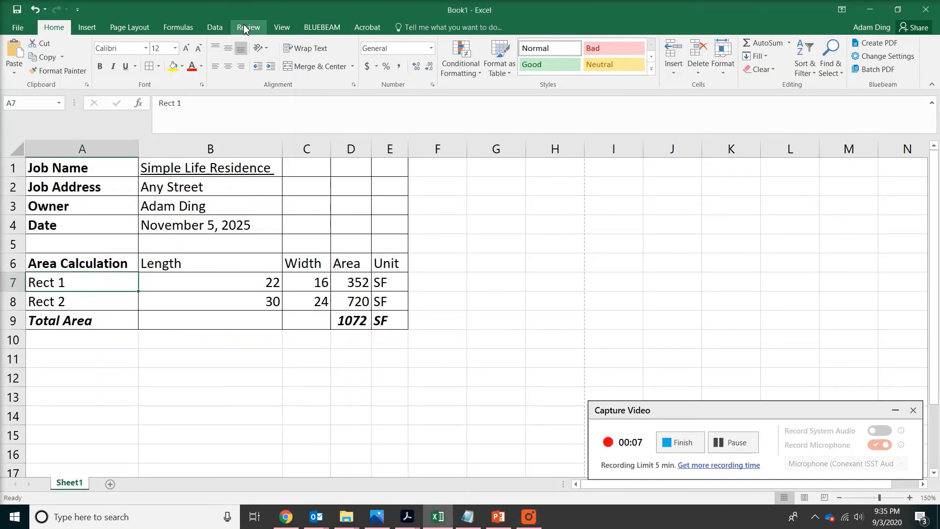
click(244, 27)
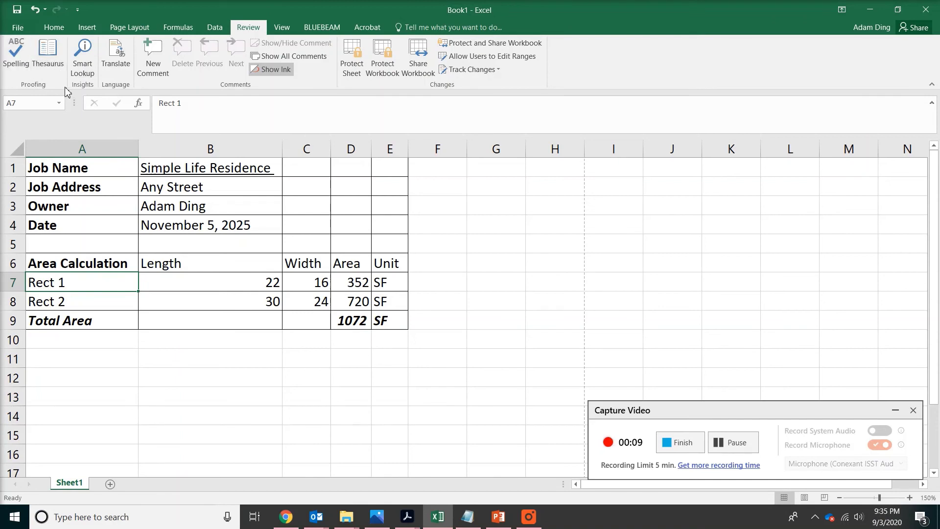
click(16, 54)
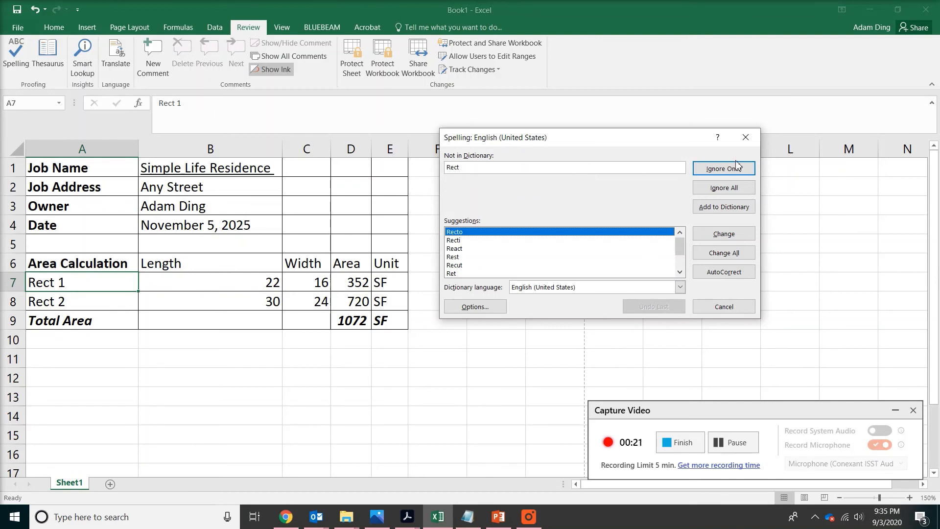
click(727, 188)
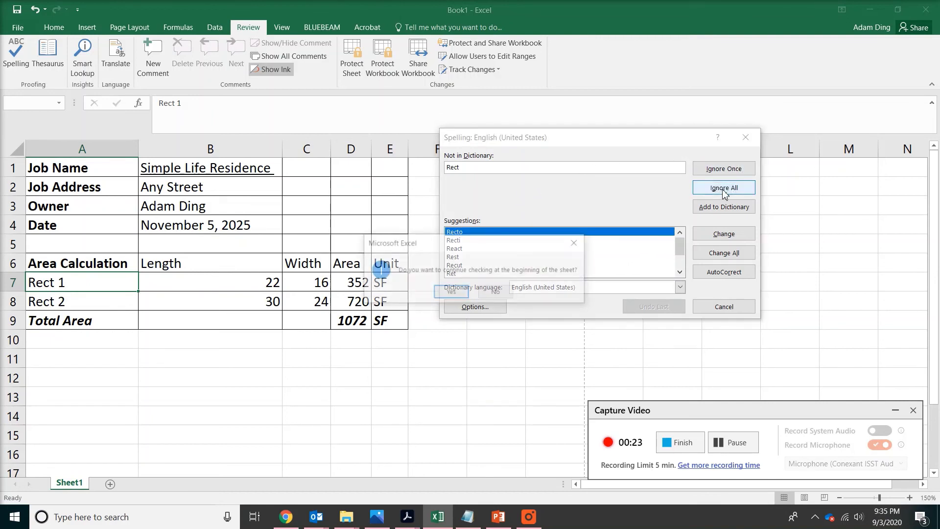
click(453, 292)
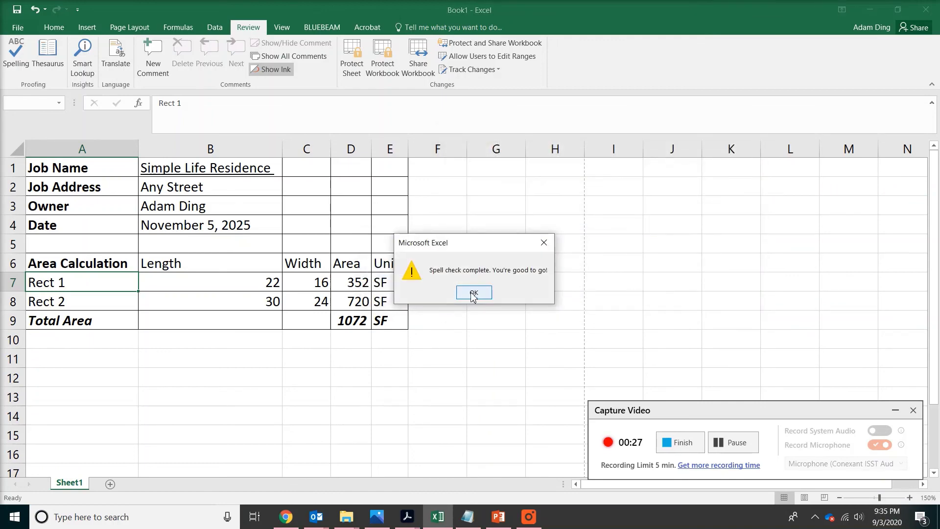
click(473, 294)
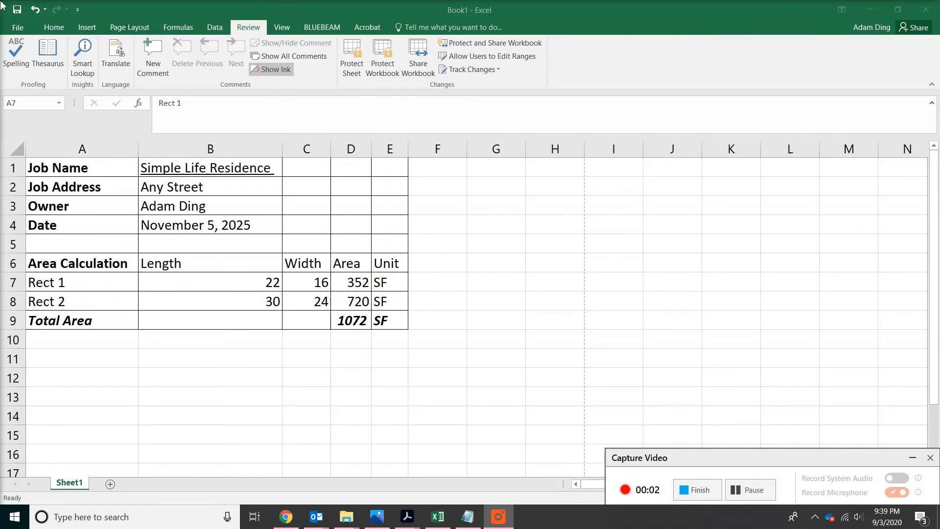
- Display the estimating sheet's print preview on the File > Print page
click(18, 27)
click(21, 190)
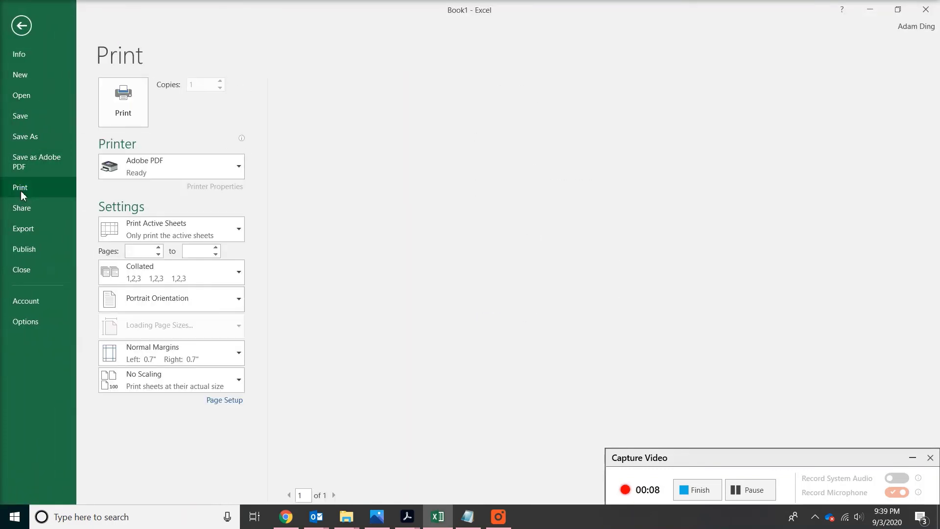